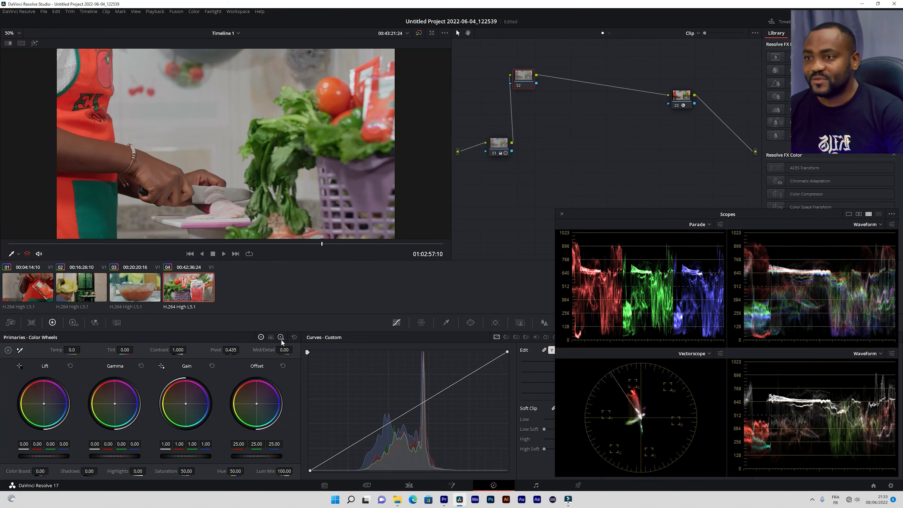
- Shift node 02 slightly in the node graph and compare the HDR wheels with the Primaries color and log wheels
{"action": "left_click_drag", "start_coordinate": [528, 81], "coordinate": [506, 84]}
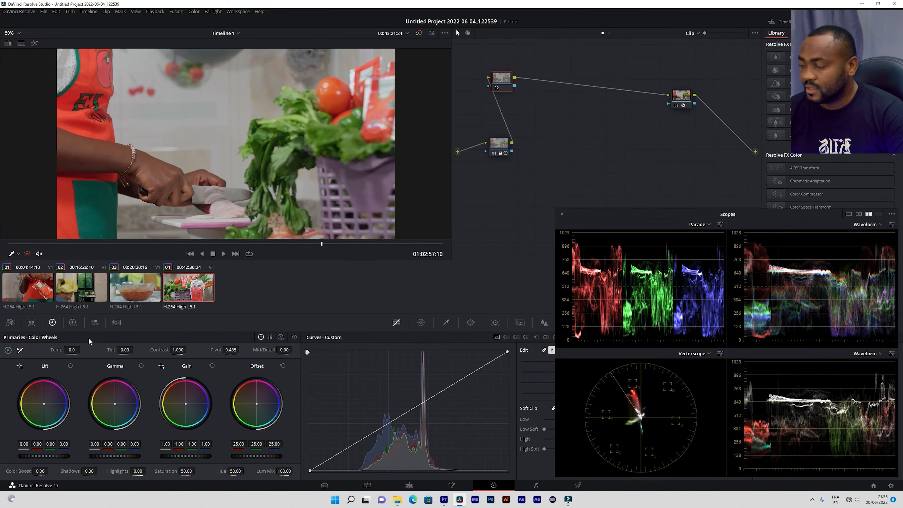
{"action": "left_click", "coordinate": [72, 323]}
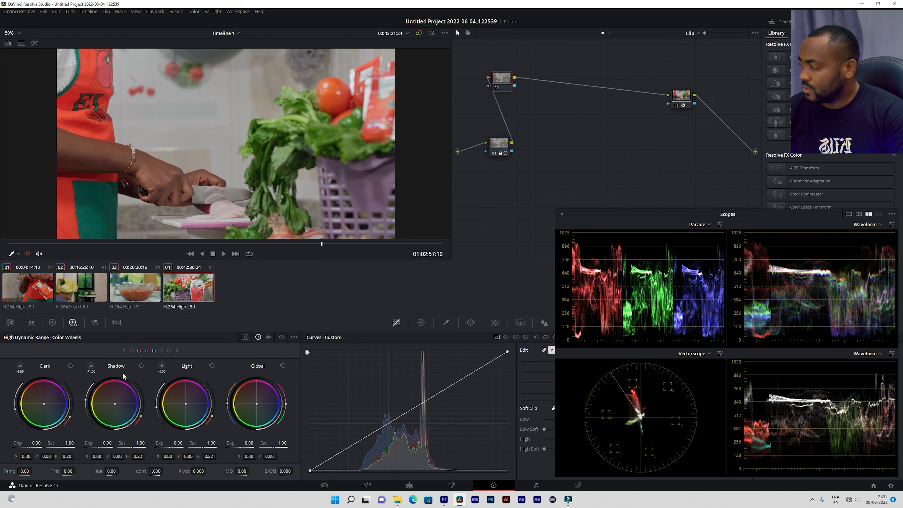
{"action": "left_click_drag", "start_coordinate": [499, 82], "coordinate": [509, 81]}
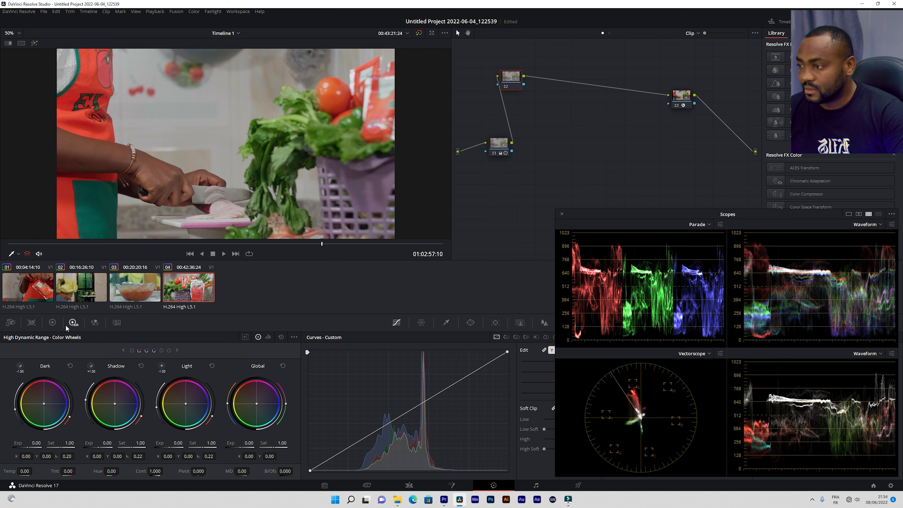
{"action": "left_click", "coordinate": [53, 323]}
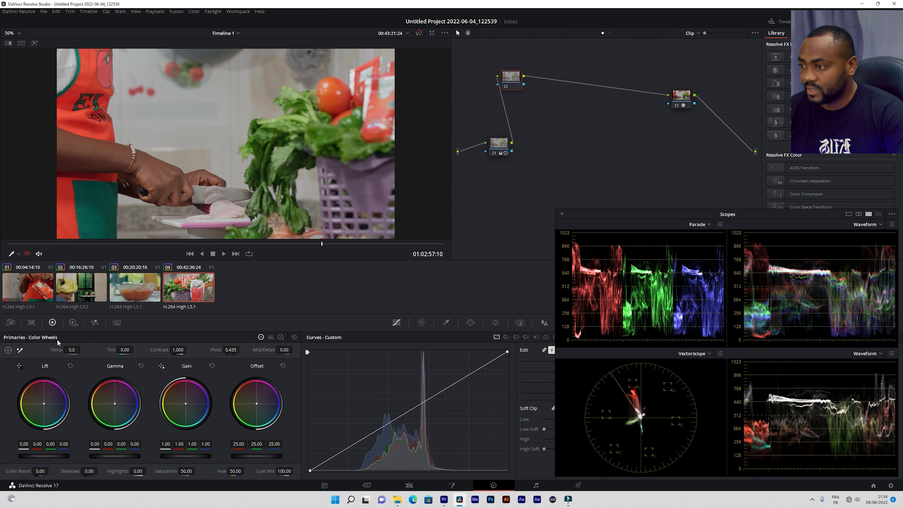
{"action": "left_click", "coordinate": [280, 336]}
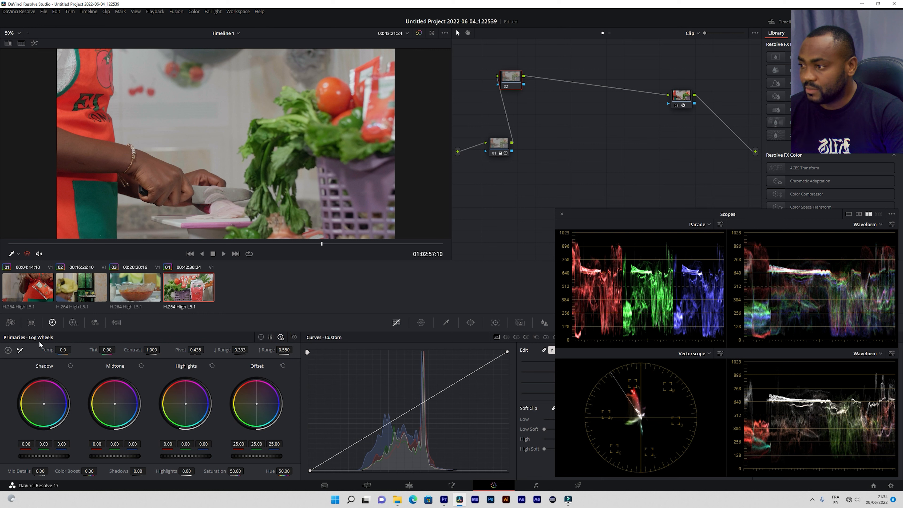
- Open the HDR color wheels and browse through the tonal zones from Black to Specular
{"action": "left_click", "coordinate": [78, 323]}
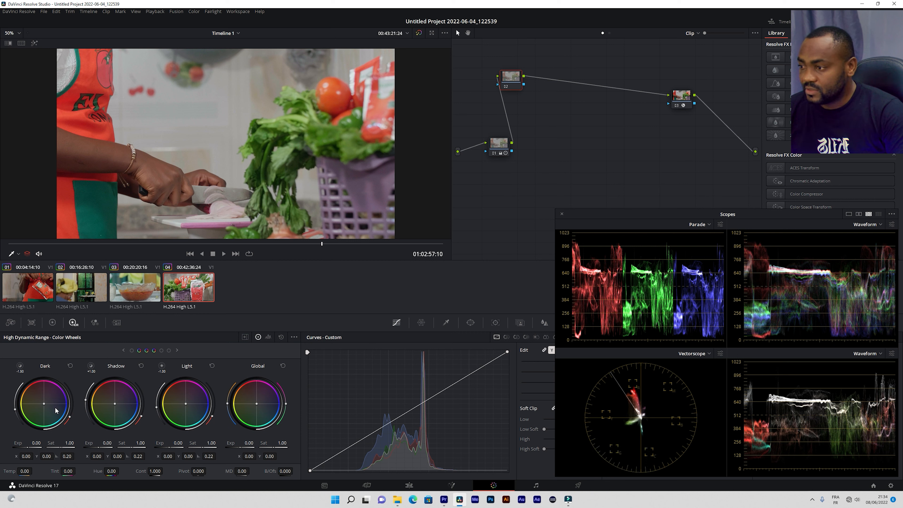
{"action": "left_click", "coordinate": [124, 351]}
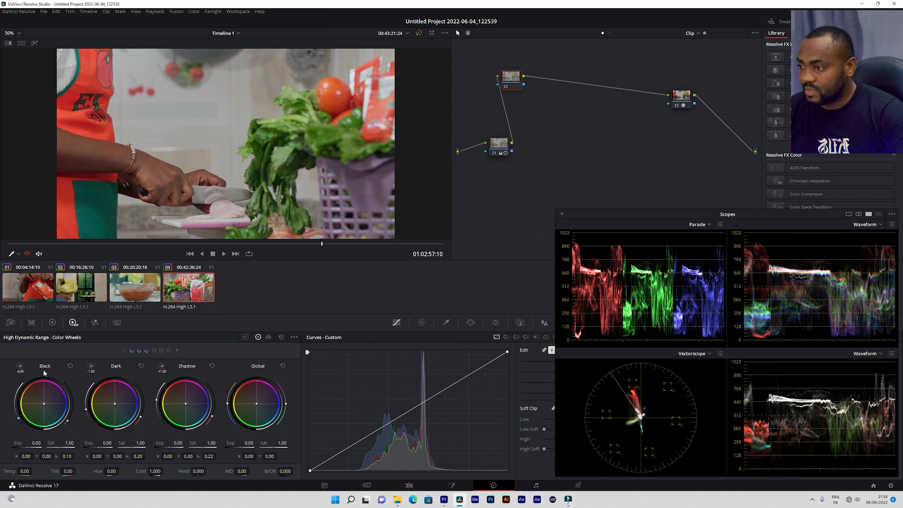
{"action": "left_click", "coordinate": [154, 352]}
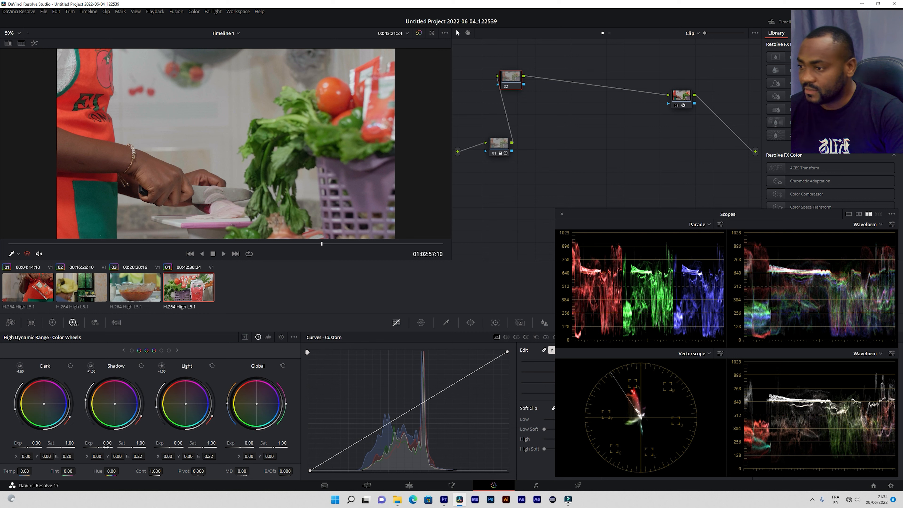
{"action": "left_click", "coordinate": [162, 350]}
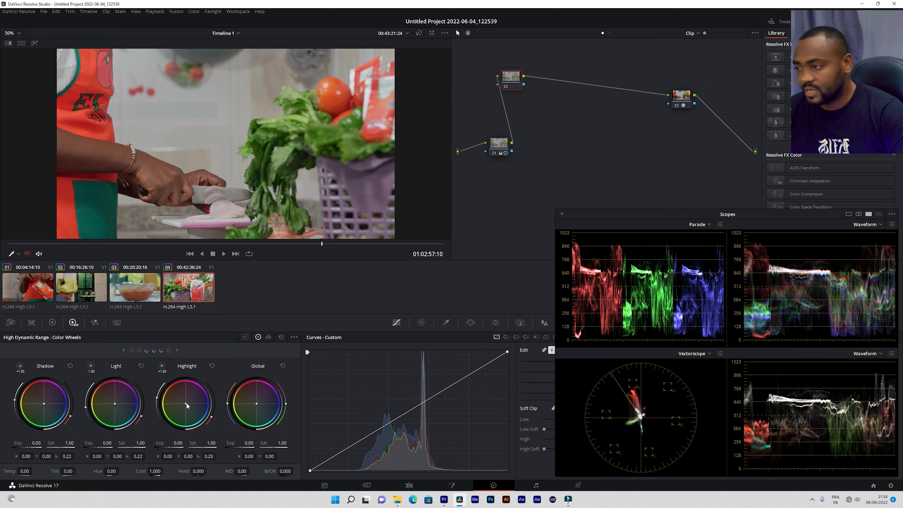
{"action": "left_click", "coordinate": [171, 351]}
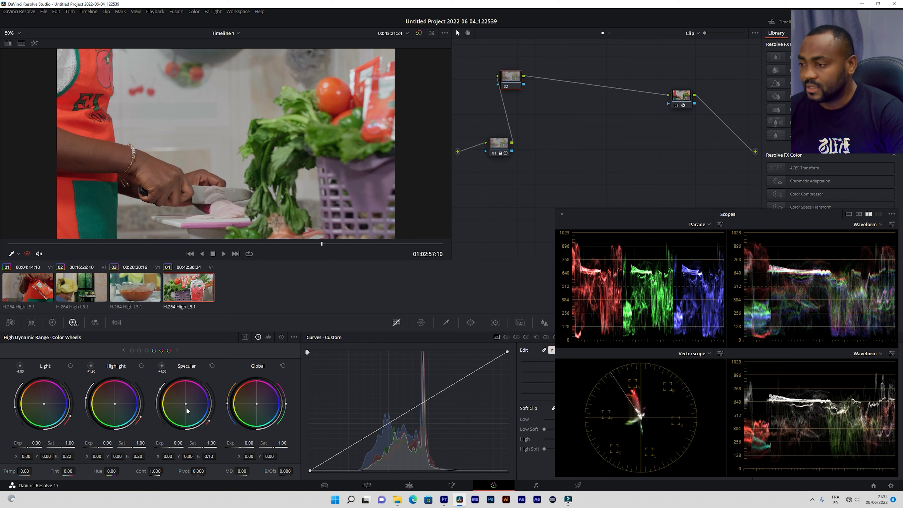
{"action": "left_click", "coordinate": [123, 351]}
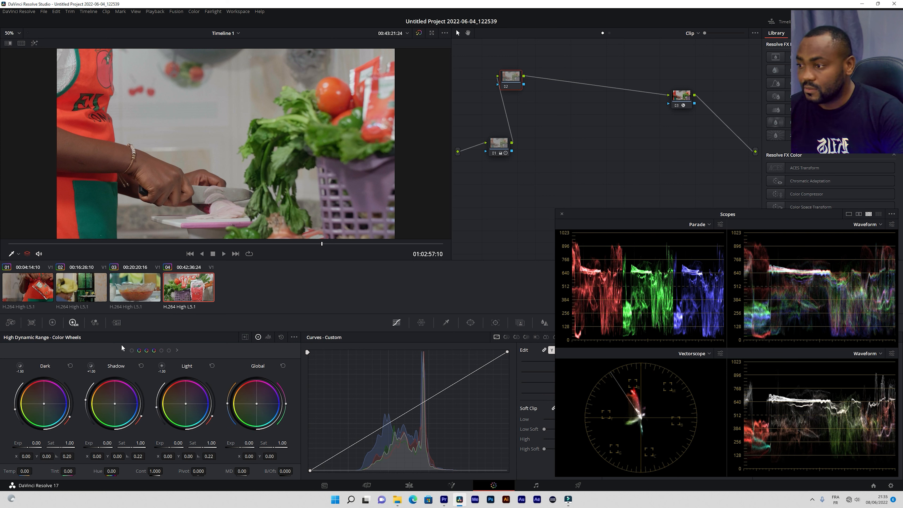
{"action": "left_click", "coordinate": [176, 350]}
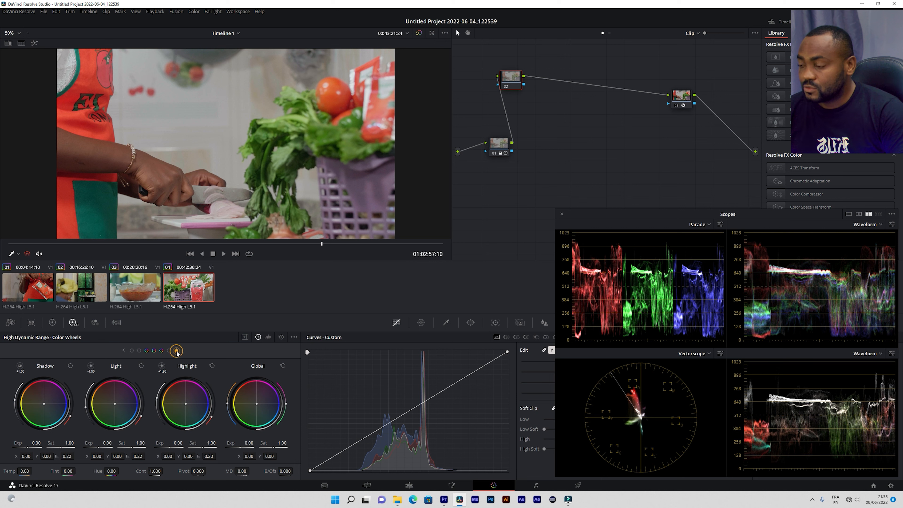
{"action": "left_click", "coordinate": [123, 351]}
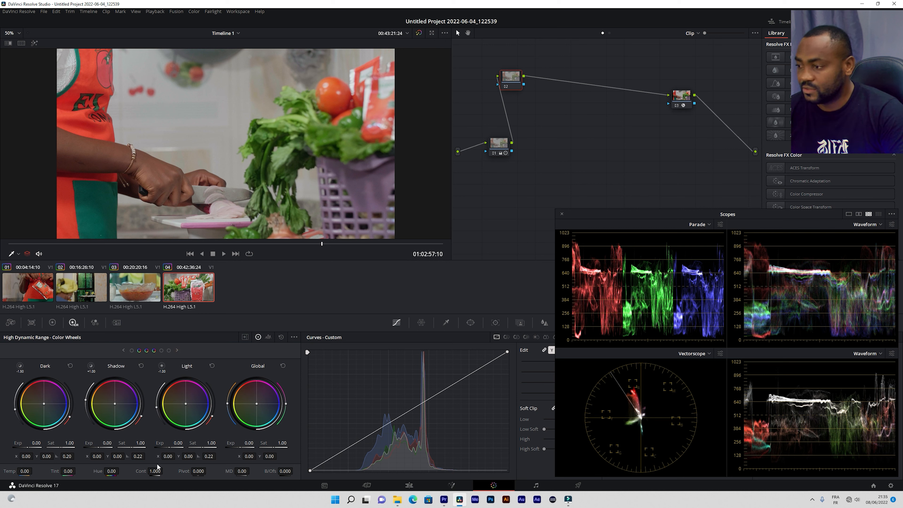
- Try raising the Shadow zone's exposure and shifting its colour balance, resetting each change
{"action": "left_click_drag", "start_coordinate": [85, 436], "coordinate": [69, 428]}
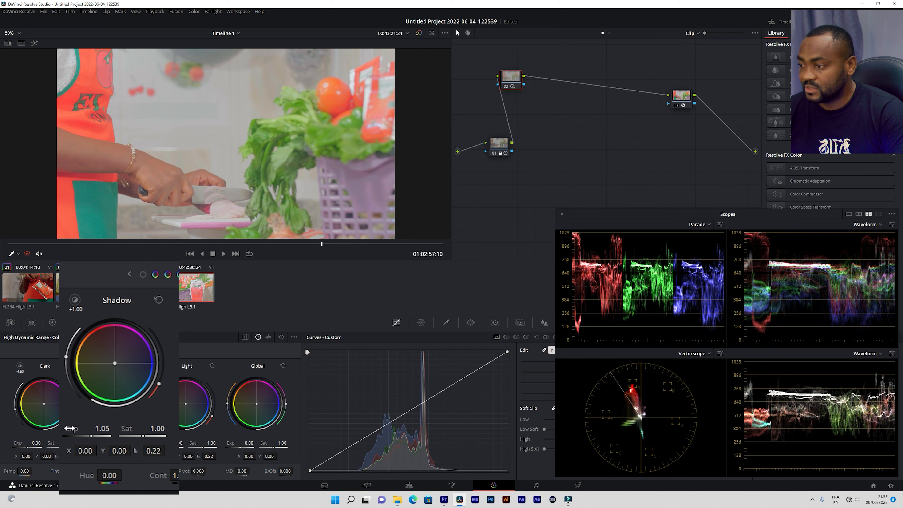
{"action": "double_click", "coordinate": [69, 428]}
{"action": "mouse_move", "coordinate": [115, 363]}
{"action": "left_mouse_down"}
{"action": "mouse_move", "coordinate": [110, 369]}
{"action": "mouse_move", "coordinate": [114, 357]}
{"action": "left_mouse_up"}
{"action": "double_click", "coordinate": [114, 357]}
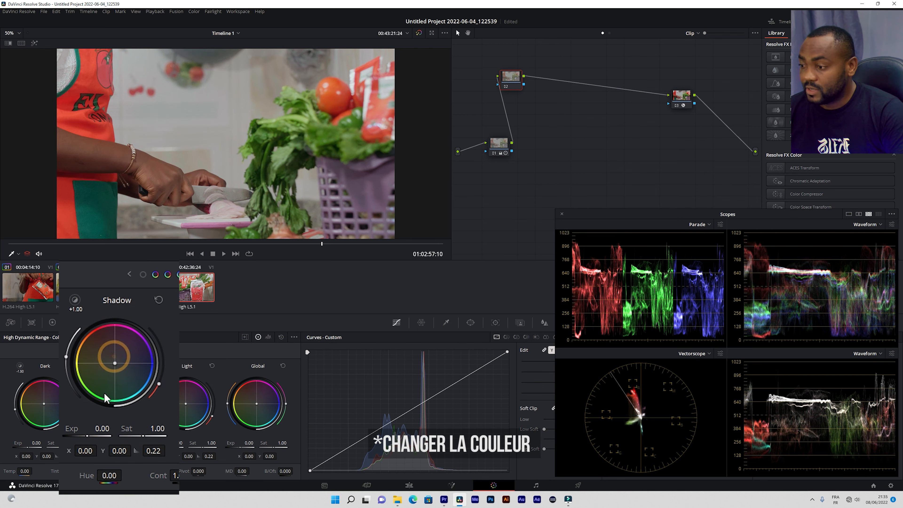
- Try reducing the Shadow zone's saturation to 0.00, and reset node 02's grade
{"action": "left_click_drag", "start_coordinate": [144, 435], "coordinate": [121, 436]}
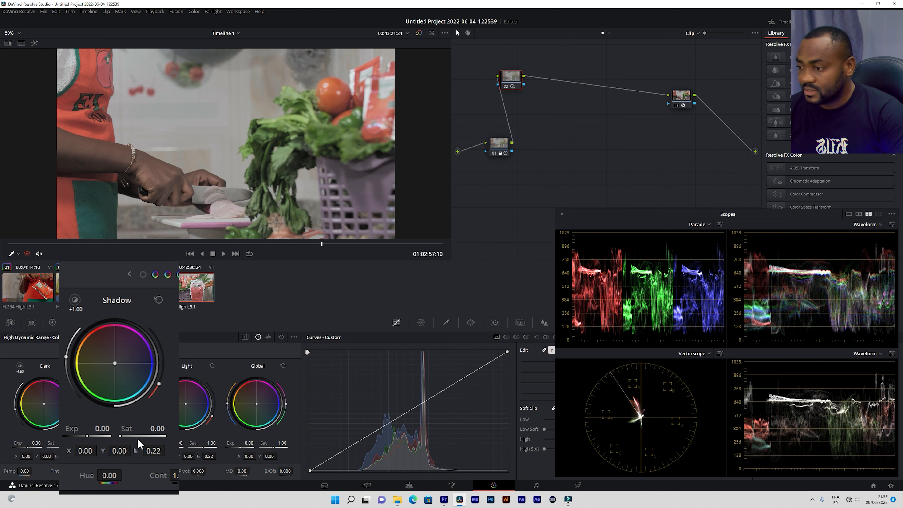
{"action": "double_click", "coordinate": [124, 431]}
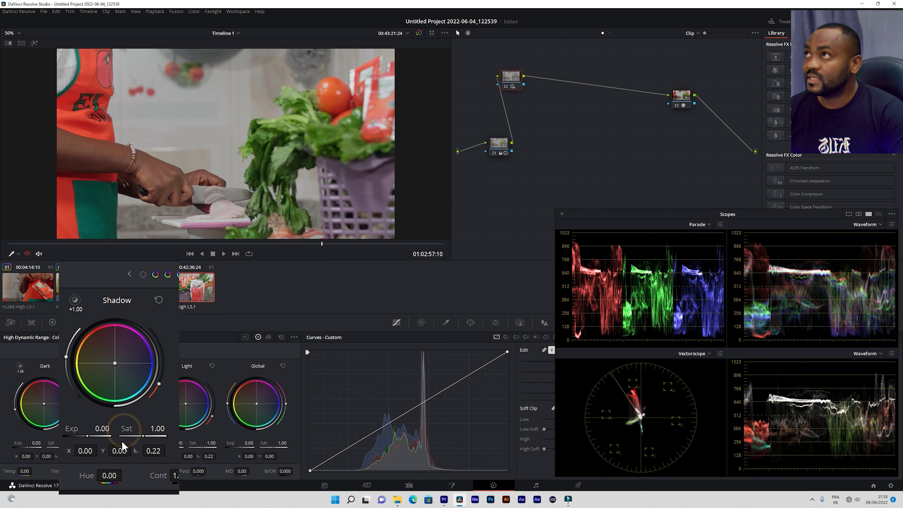
{"action": "left_click_drag", "start_coordinate": [149, 436], "coordinate": [128, 435]}
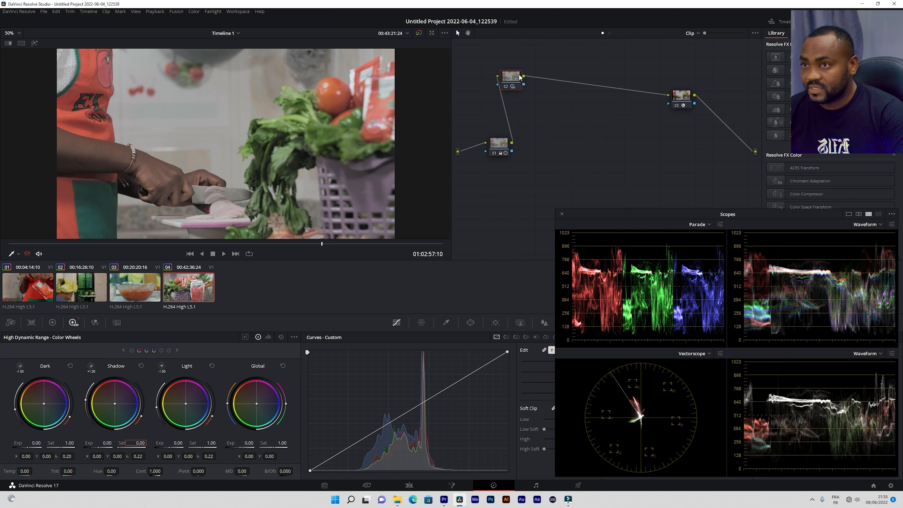
{"action": "right_click", "coordinate": [511, 82]}
{"action": "left_click", "coordinate": [527, 84]}
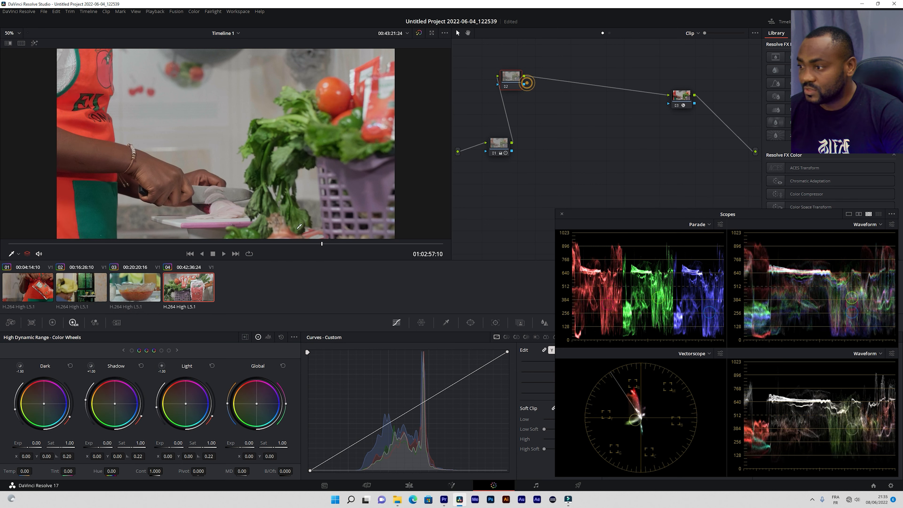
- Set the HDR Black zone's exposure to -0.82 on node 02
{"action": "left_click", "coordinate": [132, 351]}
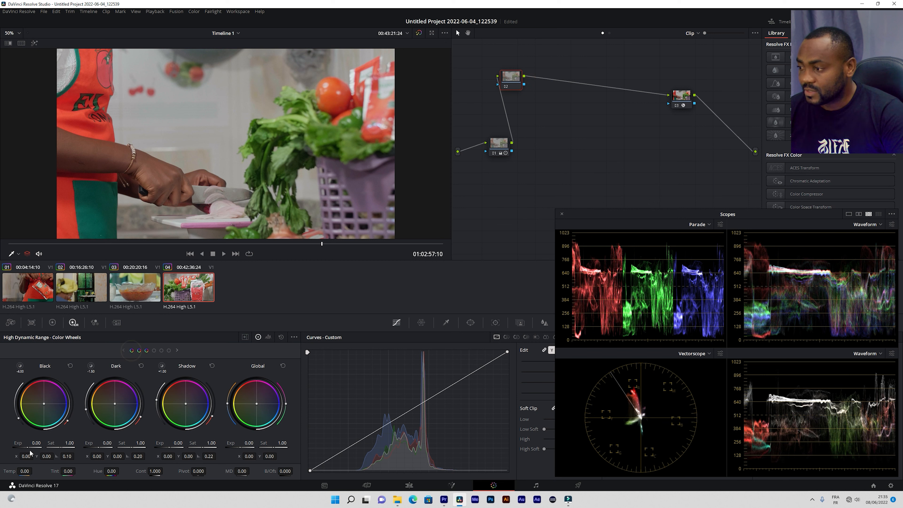
{"action": "mouse_move", "coordinate": [26, 448]}
{"action": "left_mouse_down"}
{"action": "mouse_move", "coordinate": [16, 448]}
{"action": "mouse_move", "coordinate": [25, 448]}
{"action": "left_mouse_up"}
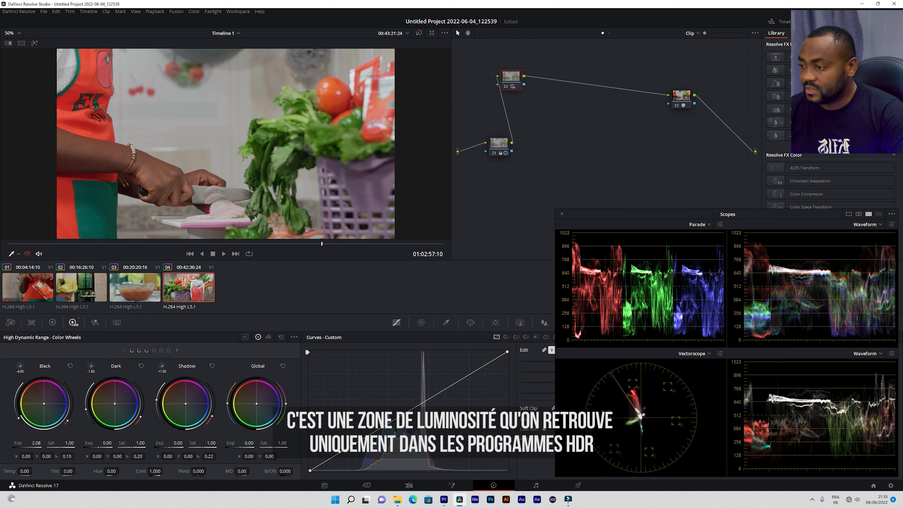
{"action": "left_click_drag", "start_coordinate": [26, 448], "coordinate": [25, 448]}
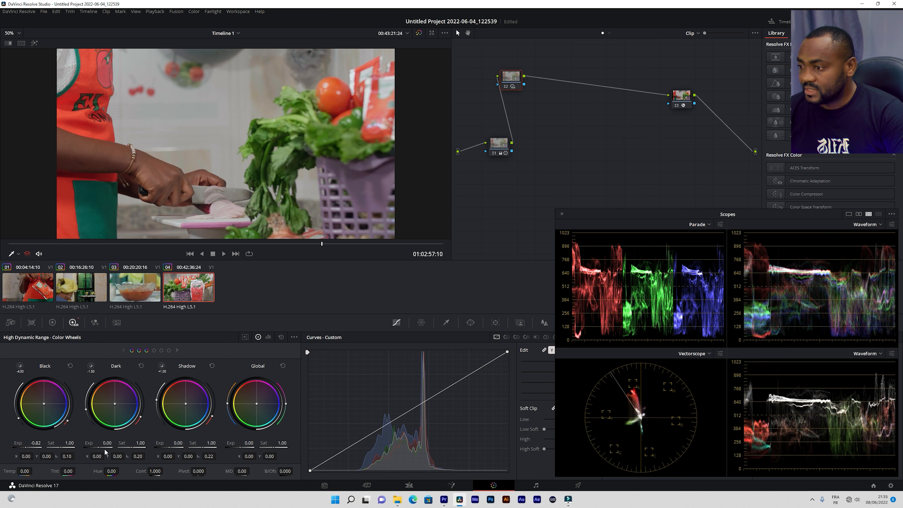
- Set the Dark zone's exposure to 1.16 and sample the hand in the image to add a custom curve point
{"action": "left_click_drag", "start_coordinate": [99, 448], "coordinate": [109, 447]}
{"action": "left_click", "coordinate": [138, 184]}
{"action": "mouse_move", "coordinate": [107, 446]}
{"action": "left_mouse_down"}
{"action": "mouse_move", "coordinate": [92, 447]}
{"action": "mouse_move", "coordinate": [99, 446]}
{"action": "left_mouse_up"}
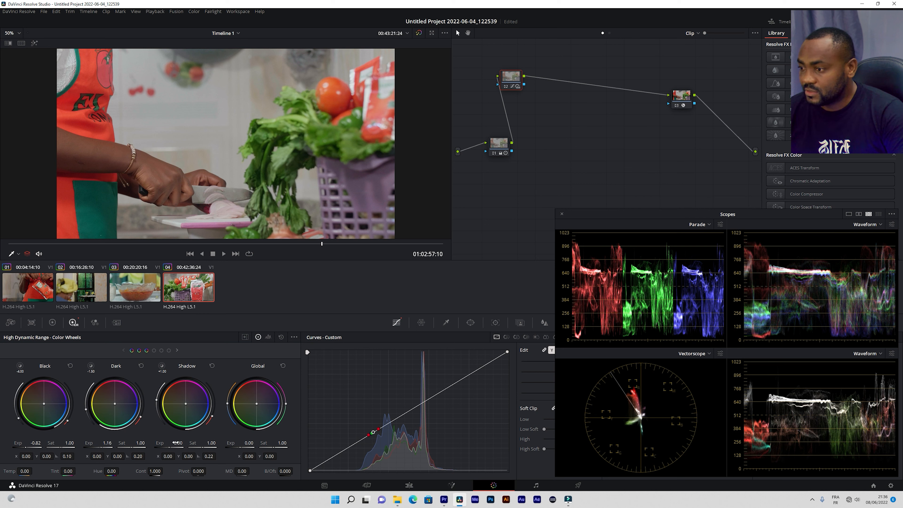
- Set the Shadow zone's exposure to 0.11 and the Light zone's exposure to 0.46 with saturation 0.97
{"action": "left_click_drag", "start_coordinate": [172, 447], "coordinate": [176, 447]}
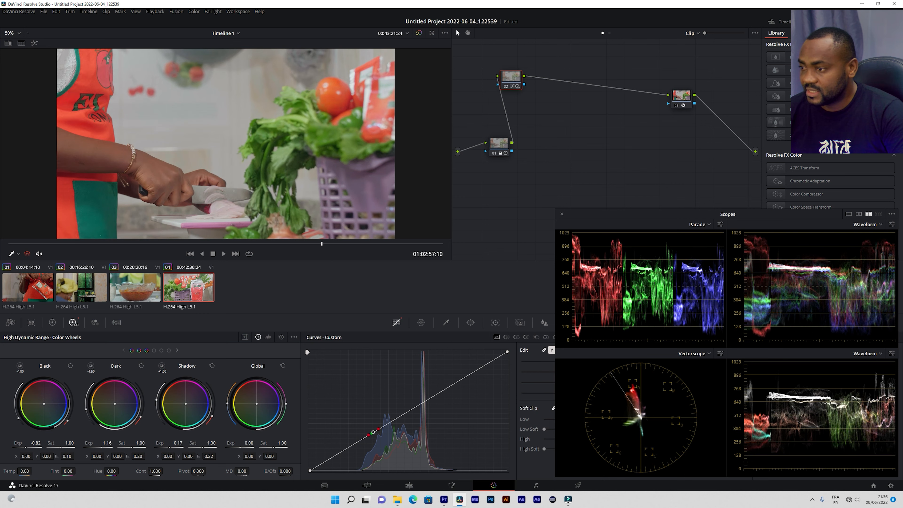
{"action": "left_click", "coordinate": [154, 351]}
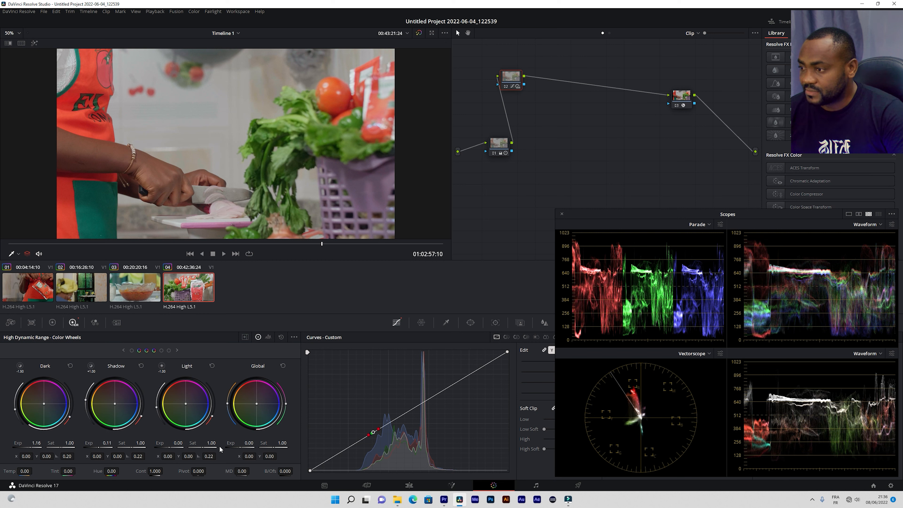
{"action": "mouse_move", "coordinate": [167, 448]}
{"action": "left_mouse_down"}
{"action": "mouse_move", "coordinate": [199, 448]}
{"action": "mouse_move", "coordinate": [150, 447]}
{"action": "left_mouse_up"}
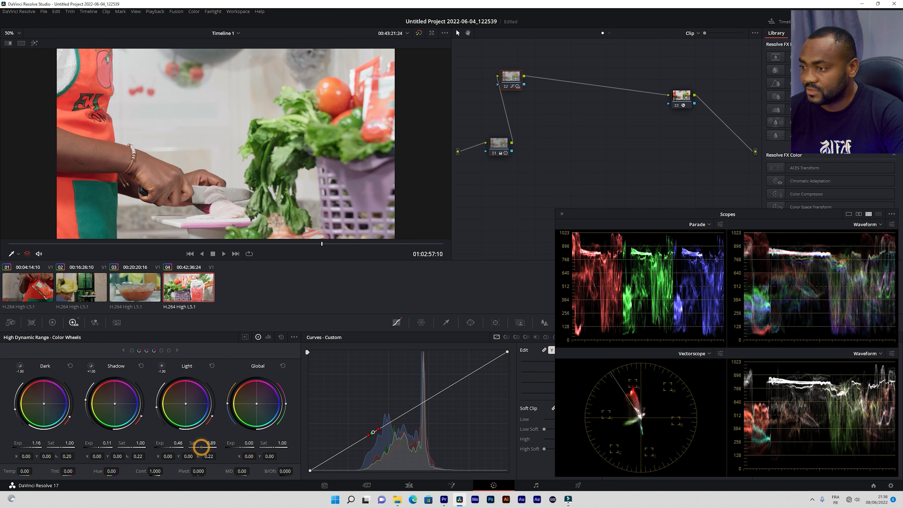
- Set the Highlight zone's exposure to 1.03, sampling the image beside the red packet to add a curve point
{"action": "left_click", "coordinate": [162, 351]}
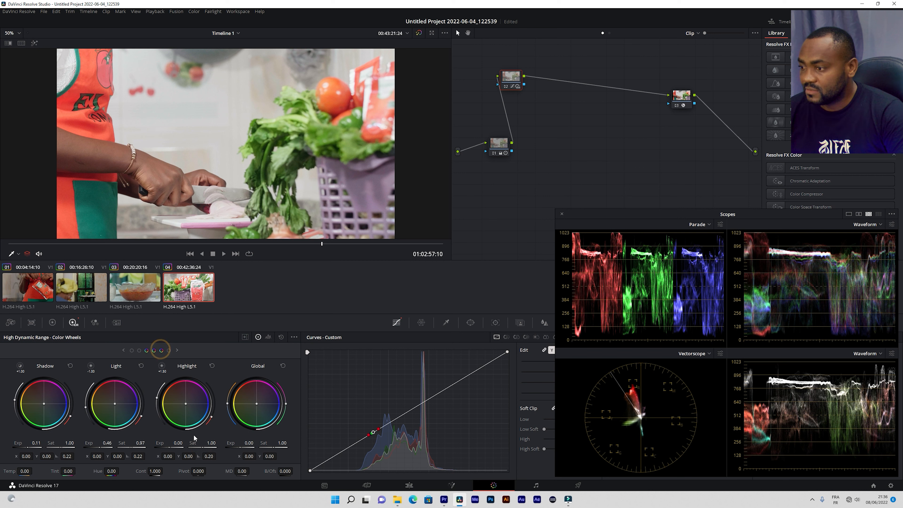
{"action": "mouse_move", "coordinate": [170, 447]}
{"action": "left_mouse_down"}
{"action": "mouse_move", "coordinate": [184, 448]}
{"action": "mouse_move", "coordinate": [175, 447]}
{"action": "left_mouse_up"}
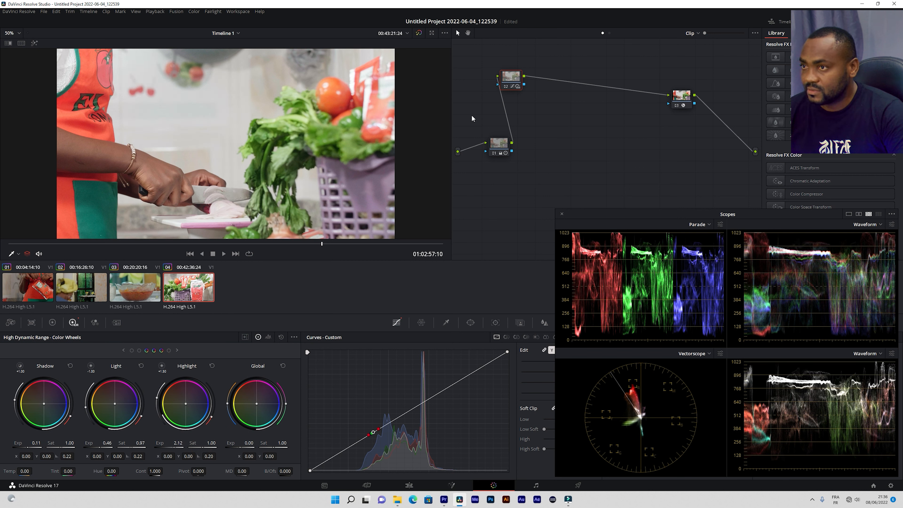
{"action": "left_click", "coordinate": [387, 85]}
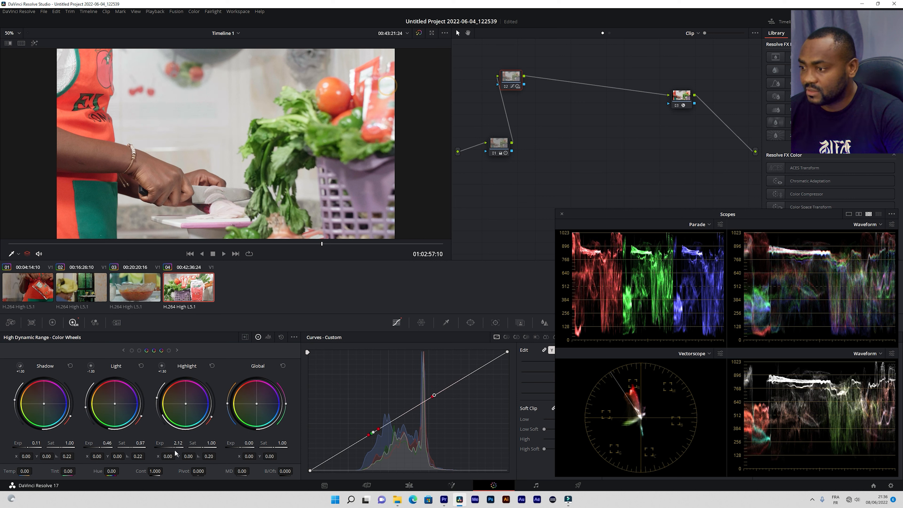
{"action": "left_click_drag", "start_coordinate": [172, 446], "coordinate": [168, 446]}
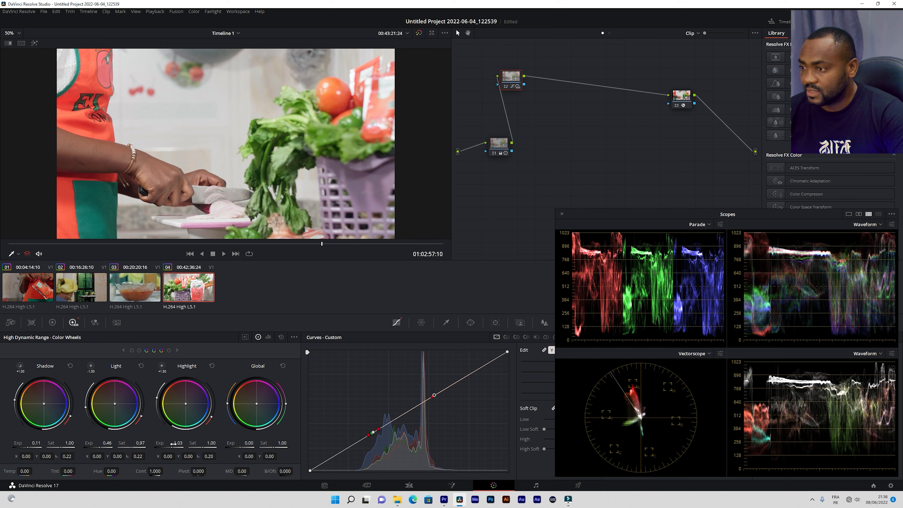
- Set the Specular zone's exposure to 0.30
{"action": "left_click", "coordinate": [169, 351]}
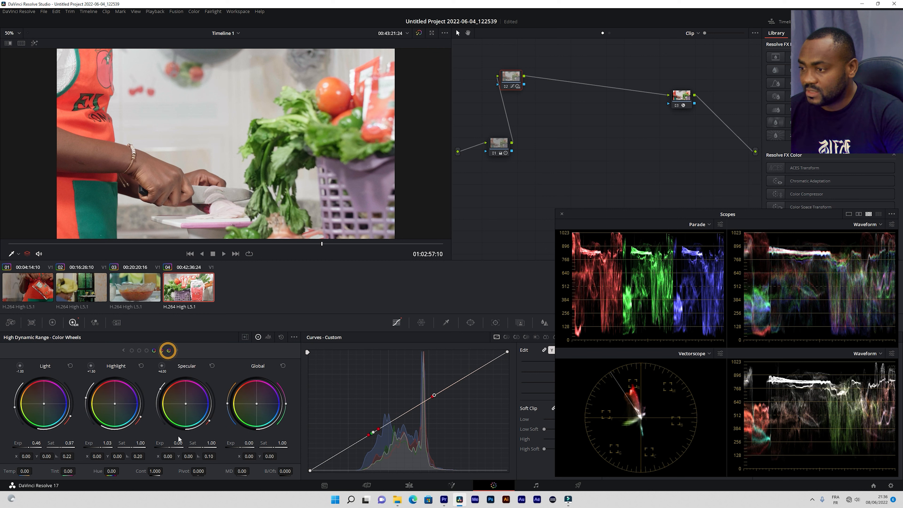
{"action": "left_click_drag", "start_coordinate": [169, 447], "coordinate": [174, 447]}
{"action": "double_click", "coordinate": [160, 444]}
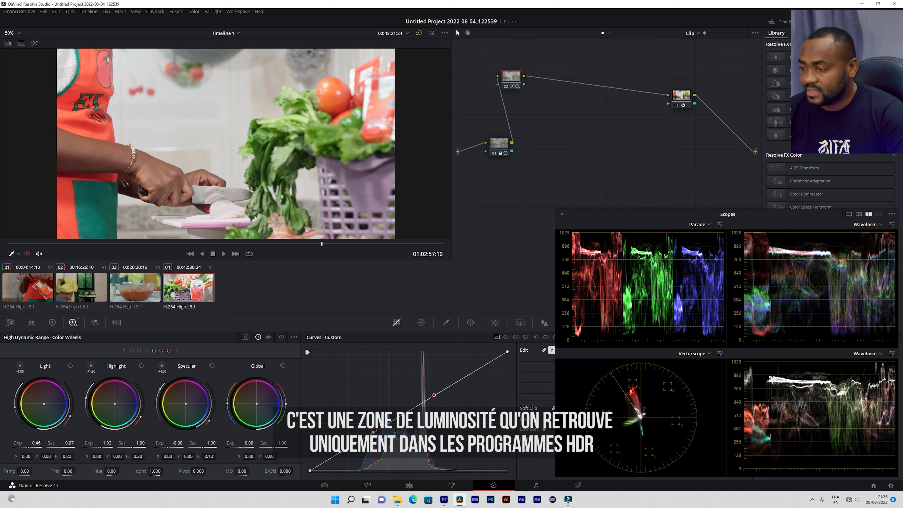
{"action": "left_click_drag", "start_coordinate": [174, 447], "coordinate": [168, 447]}
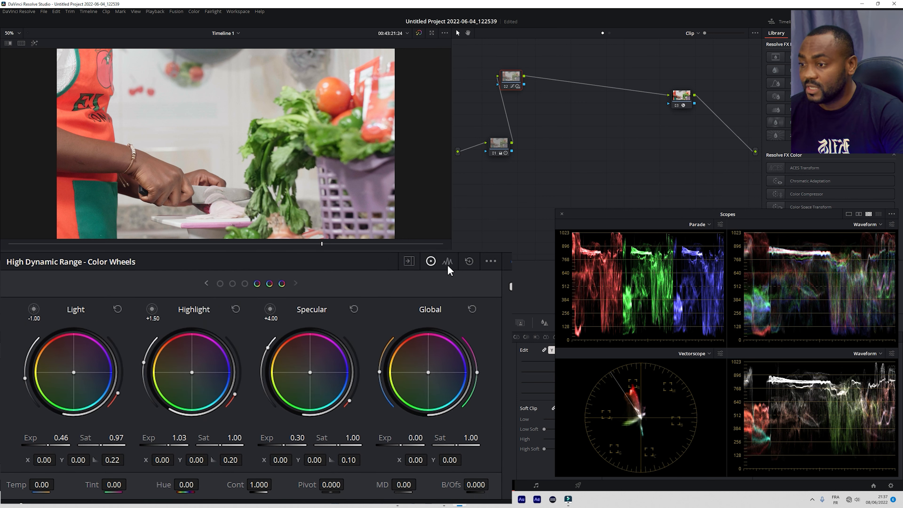
- Switch the HDR palette to the Zones Graph and extend the Dark zone's max range to -0.68
{"action": "left_click", "coordinate": [448, 263]}
{"action": "left_click", "coordinate": [70, 327]}
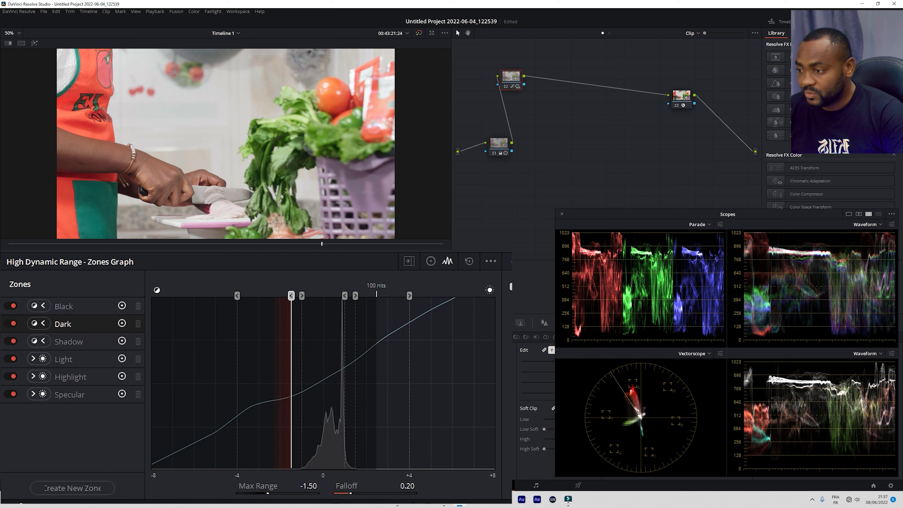
{"action": "left_click_drag", "start_coordinate": [291, 367], "coordinate": [308, 368]}
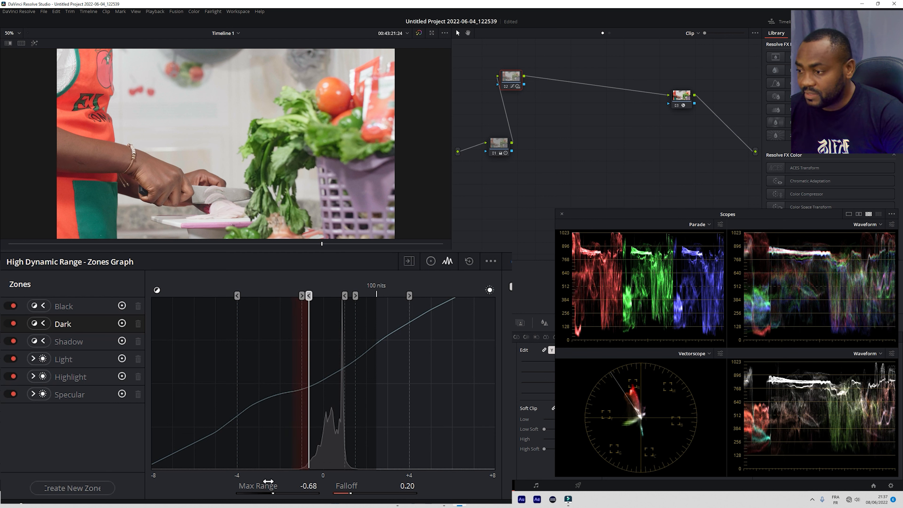
- Extend the Dark zone's max range to -0.24 and set its exposure to -0.42
{"action": "left_click_drag", "start_coordinate": [307, 368], "coordinate": [319, 376]}
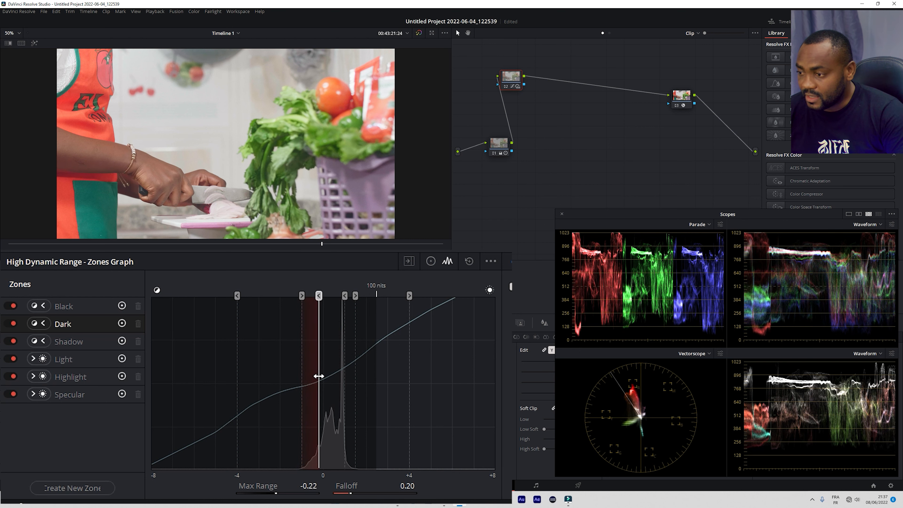
{"action": "left_click", "coordinate": [431, 261]}
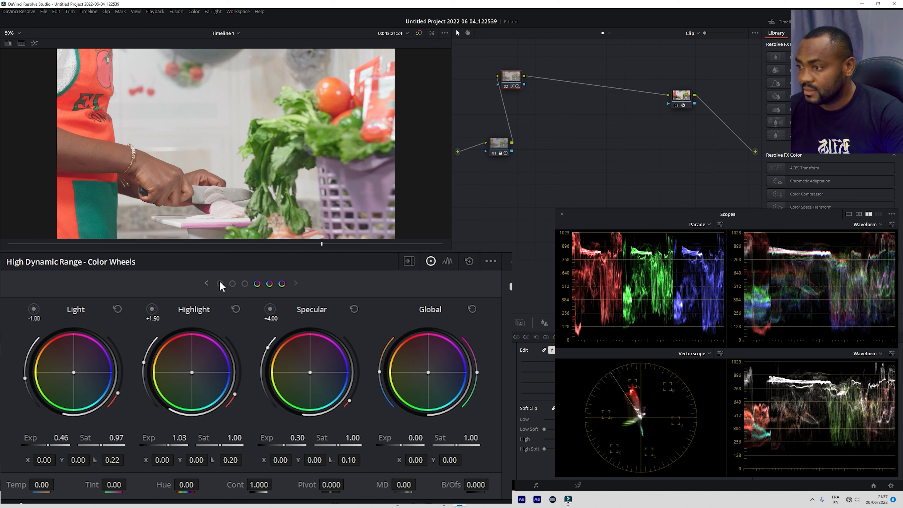
{"action": "left_click", "coordinate": [233, 284]}
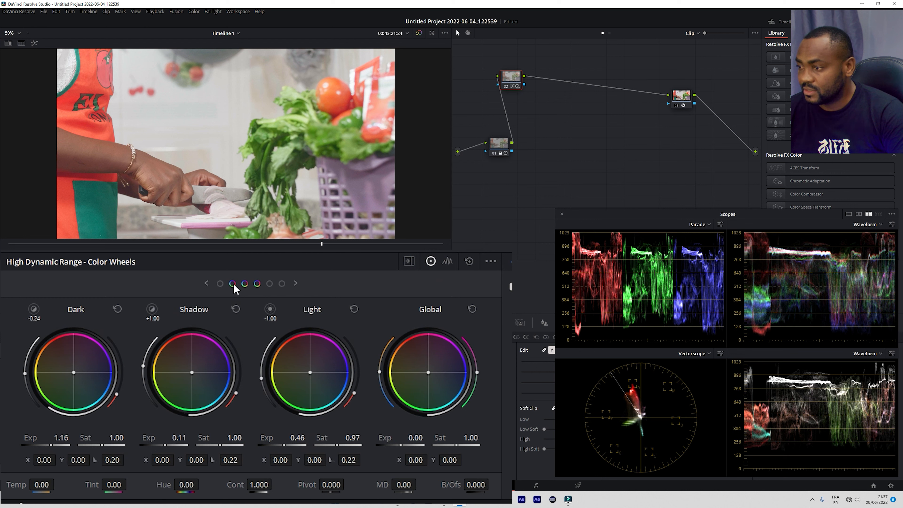
{"action": "left_click_drag", "start_coordinate": [54, 444], "coordinate": [77, 444]}
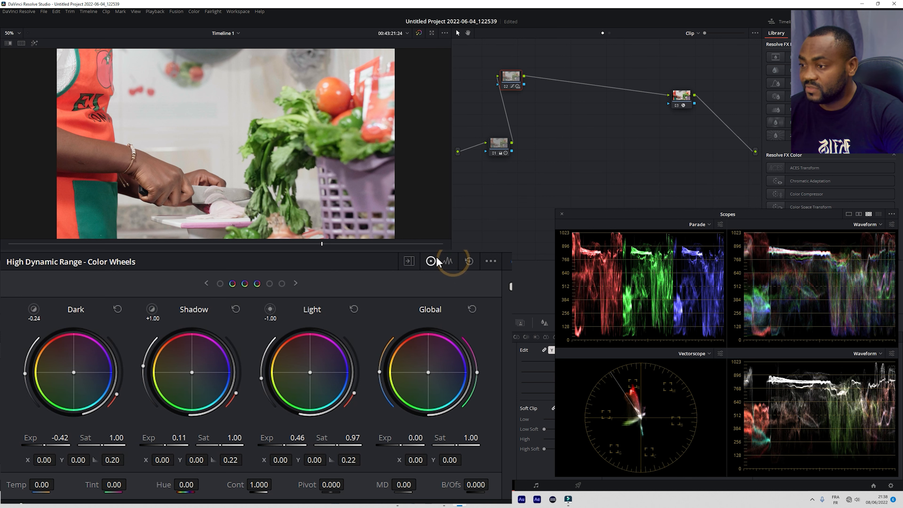
- In the Zones Graph, set the Highlight zone's min range to 0.49 and its falloff to 0.18
{"action": "left_click", "coordinate": [447, 262]}
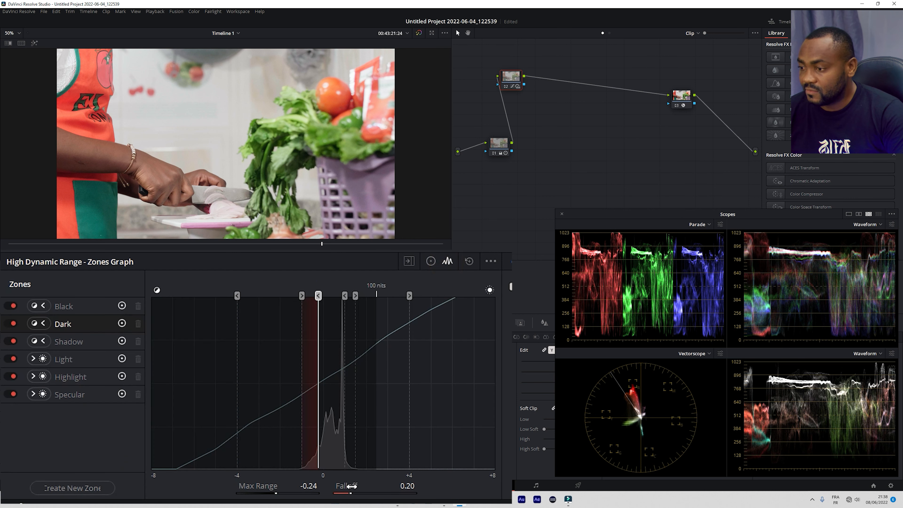
{"action": "left_click", "coordinate": [70, 377]}
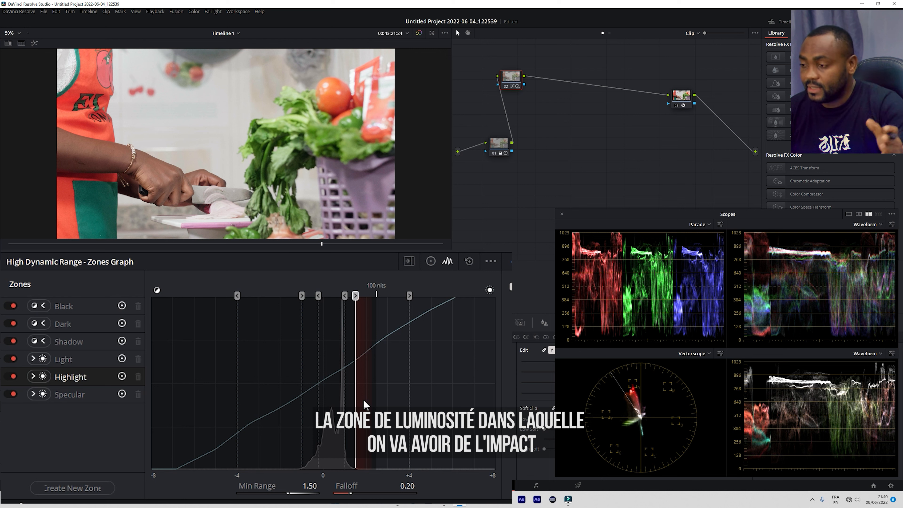
{"action": "left_click_drag", "start_coordinate": [357, 406], "coordinate": [337, 418]}
{"action": "mouse_move", "coordinate": [350, 493]}
{"action": "left_mouse_down"}
{"action": "mouse_move", "coordinate": [366, 493]}
{"action": "mouse_move", "coordinate": [350, 493]}
{"action": "left_mouse_up"}
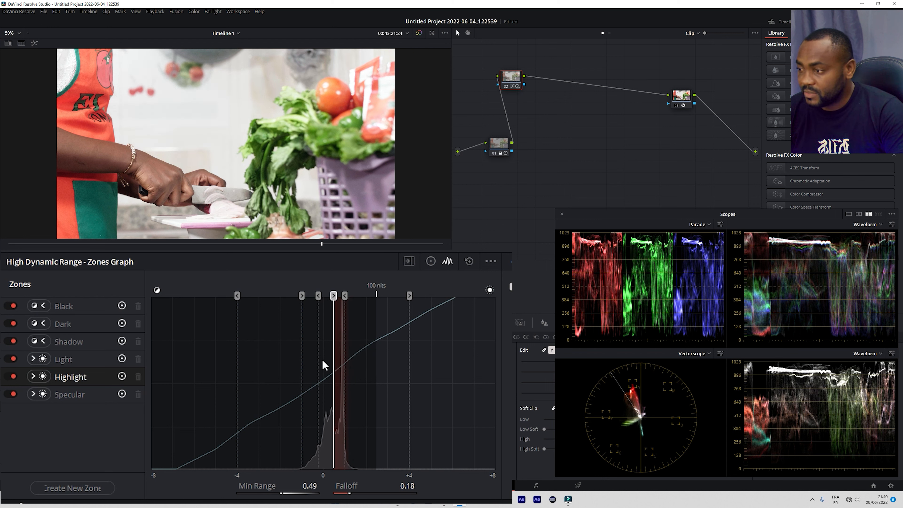
- Return to the HDR color wheels and set the Highlight zone's exposure to -0.42
{"action": "left_click", "coordinate": [431, 260]}
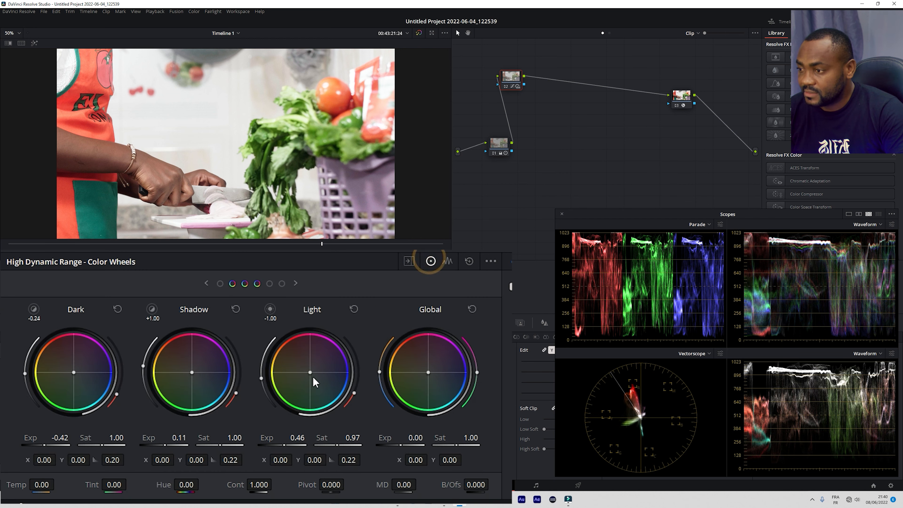
{"action": "left_click", "coordinate": [269, 284]}
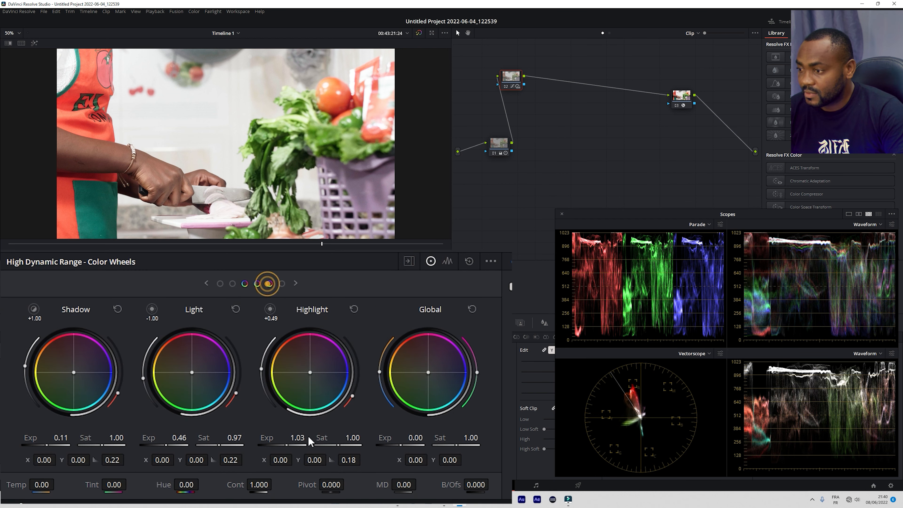
{"action": "left_click_drag", "start_coordinate": [282, 445], "coordinate": [277, 444]}
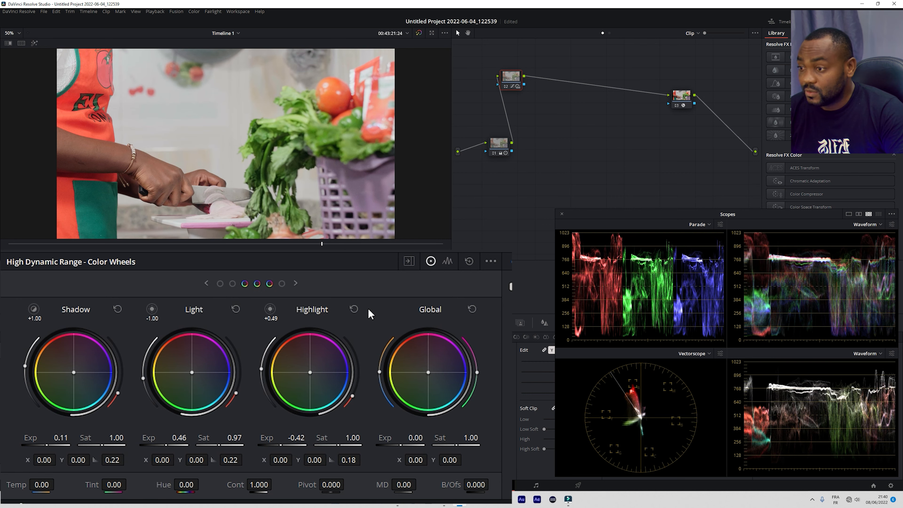
- Reset the HDR palette and create a custom light-side zone named THE KING LION in the Zones Graph
{"action": "left_click", "coordinate": [470, 263]}
{"action": "left_click", "coordinate": [448, 262]}
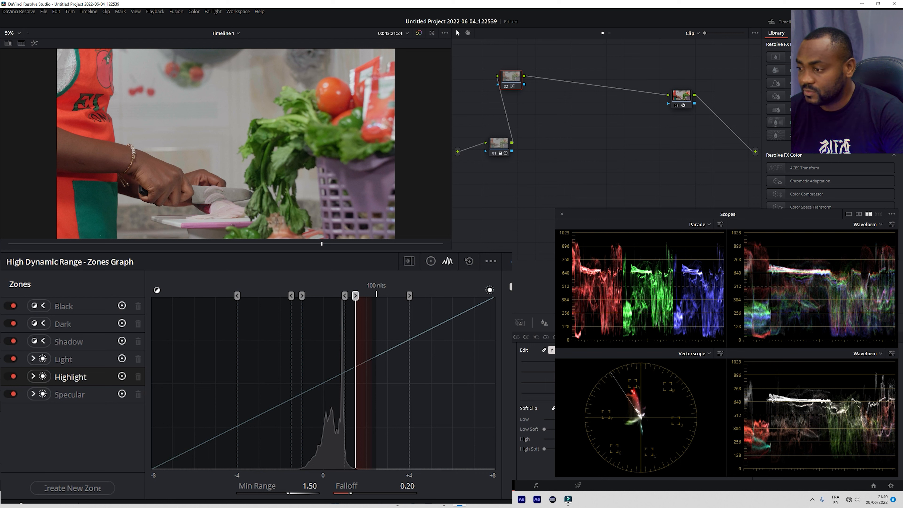
{"action": "left_click", "coordinate": [72, 488]}
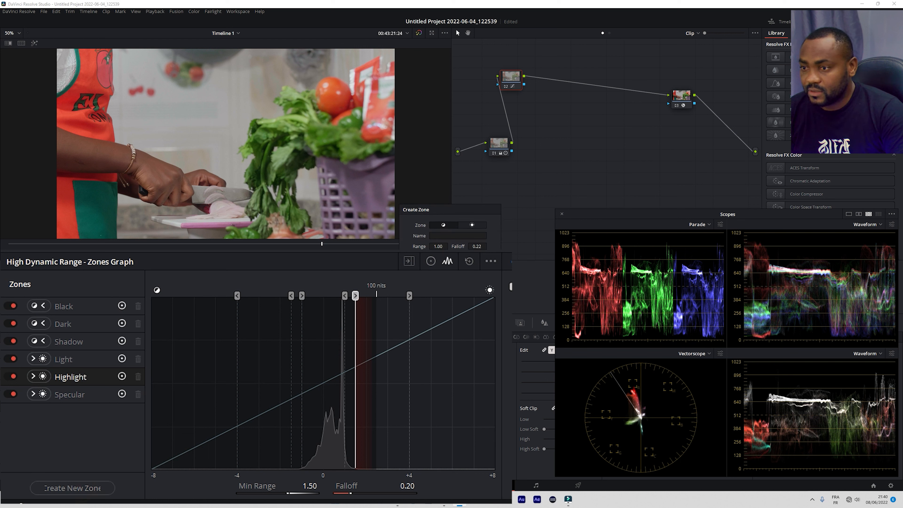
{"action": "left_click", "coordinate": [451, 236]}
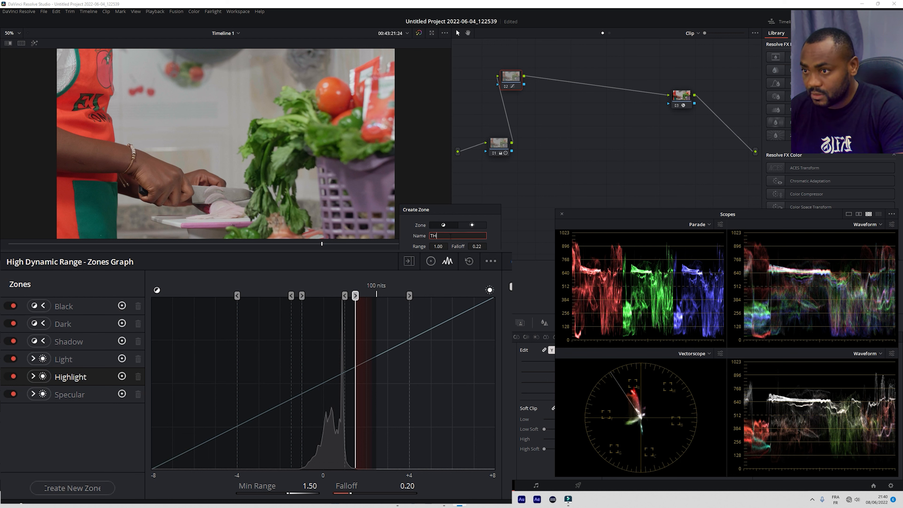
{"action": "type", "text": "THE KING"}
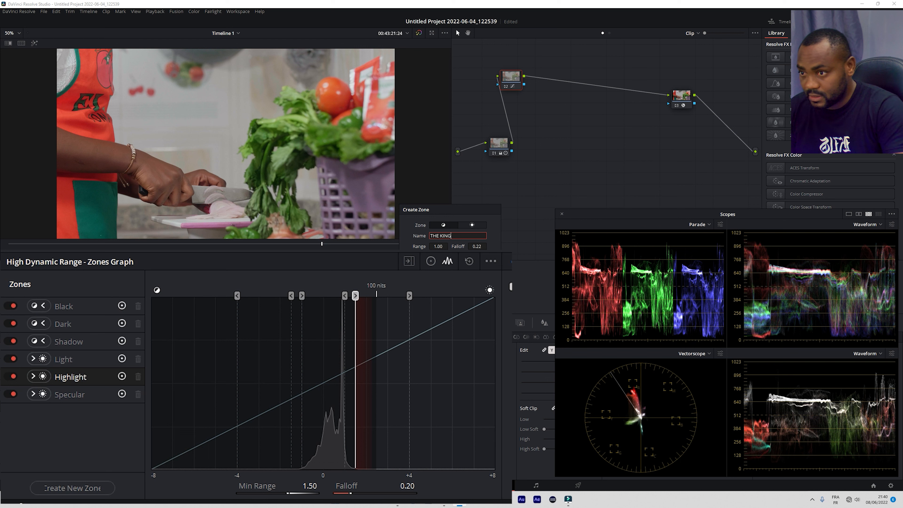
{"action": "type", "text": " LION"}
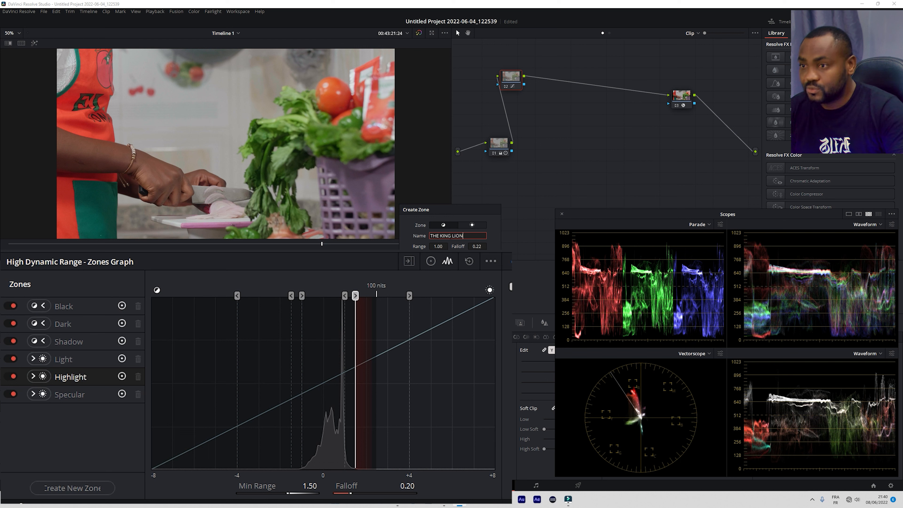
{"action": "left_click", "coordinate": [480, 225]}
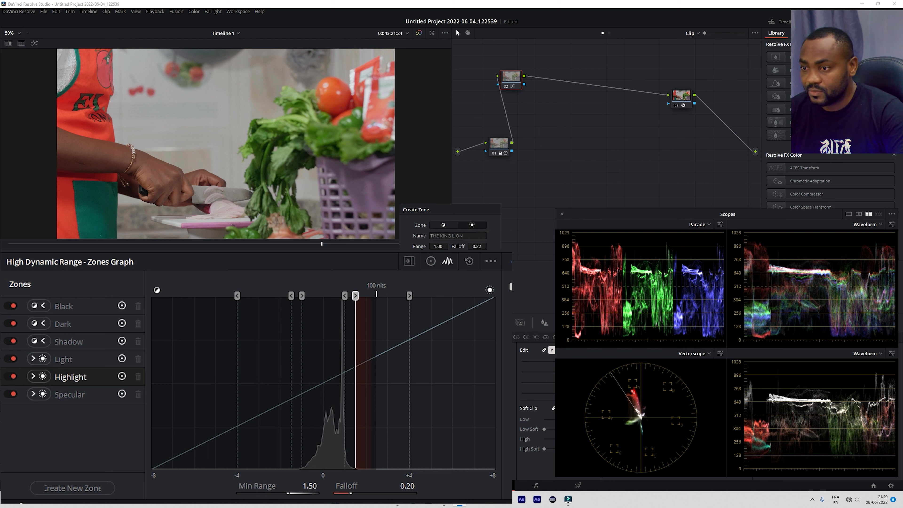
{"action": "key", "text": "Return"}
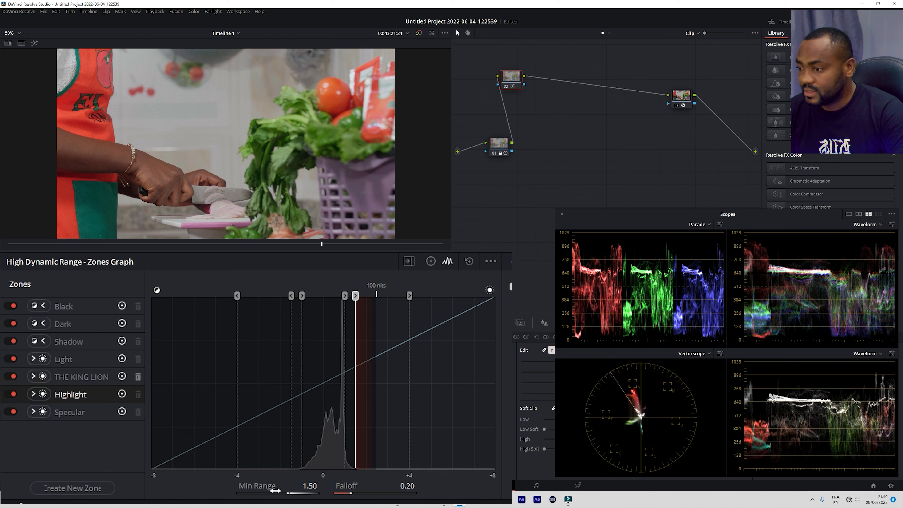
- Set the Highlight zone's min range to 0.63 and falloff to 0.22, then return to the HDR color wheels
{"action": "left_click_drag", "start_coordinate": [356, 431], "coordinate": [336, 438]}
{"action": "left_click_drag", "start_coordinate": [349, 493], "coordinate": [352, 493]}
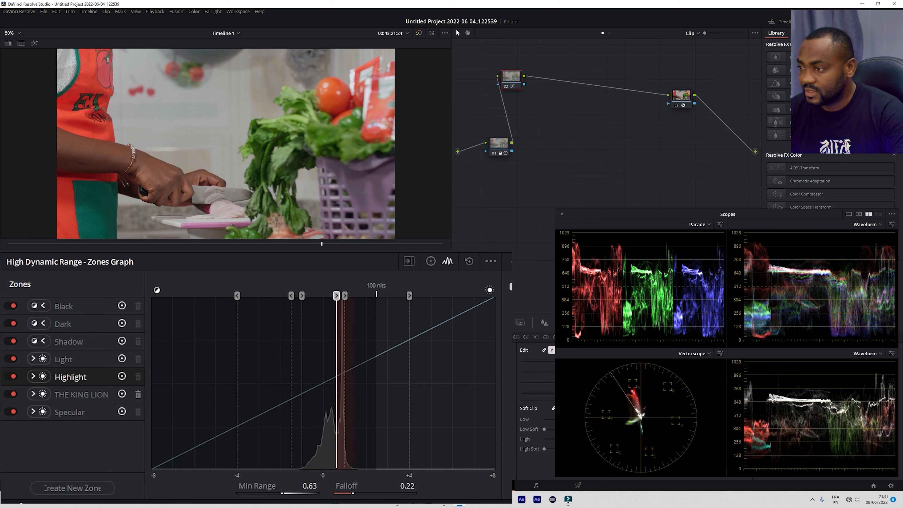
{"action": "left_click", "coordinate": [431, 261]}
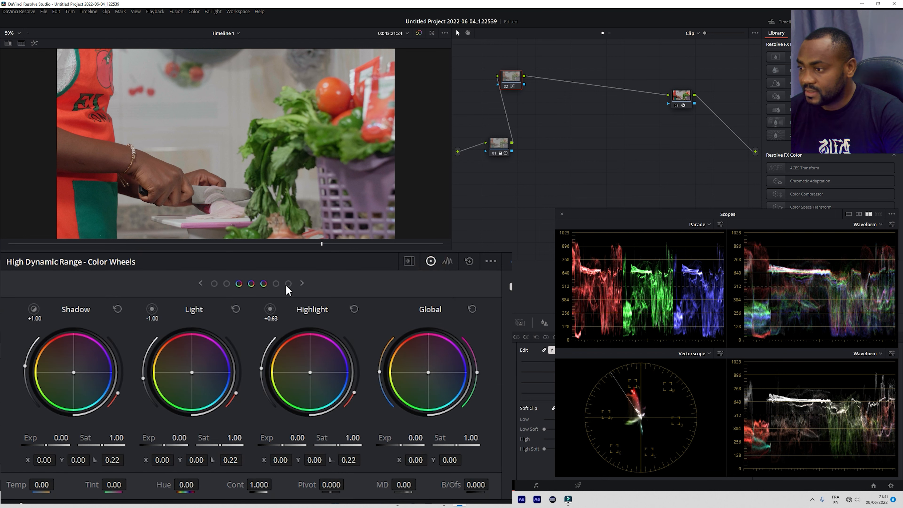
- Set THE KING LION zone's exposure to 1.83 and its saturation to 1.47
{"action": "left_click", "coordinate": [276, 283]}
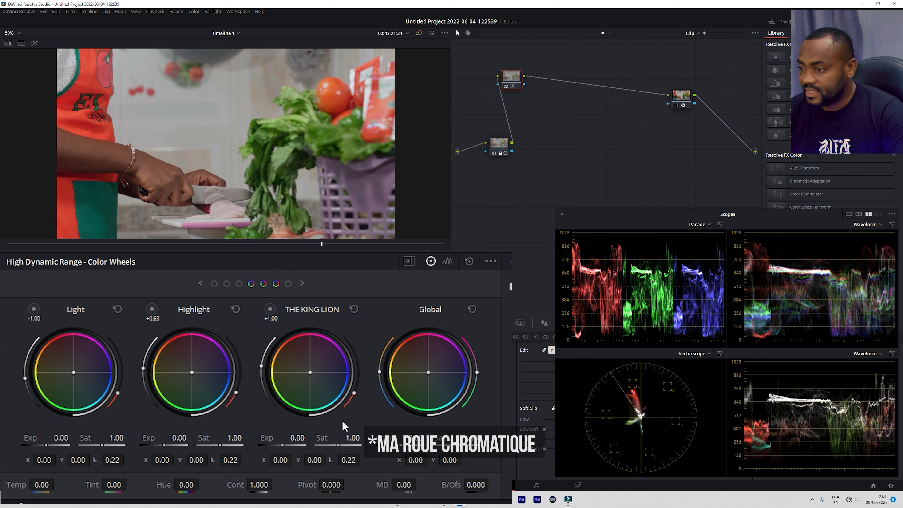
{"action": "left_click_drag", "start_coordinate": [283, 442], "coordinate": [342, 444]}
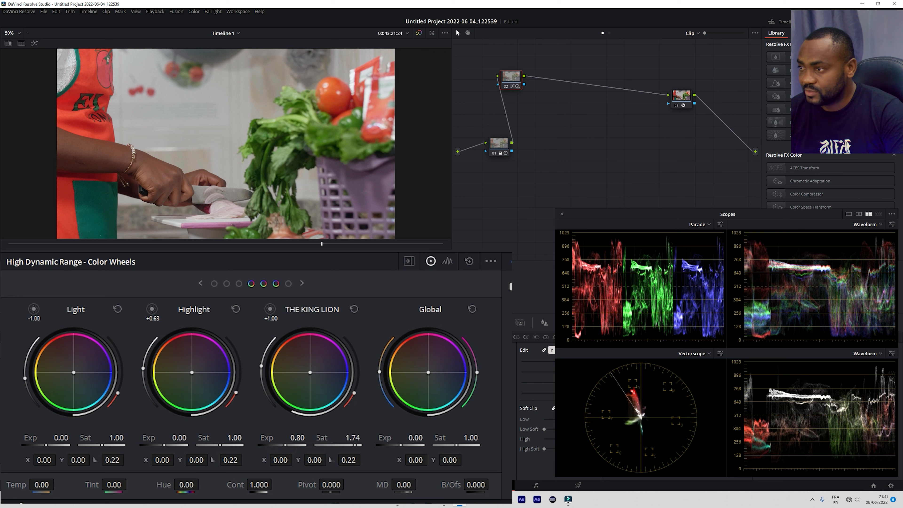
{"action": "left_click_drag", "start_coordinate": [281, 441], "coordinate": [281, 442]}
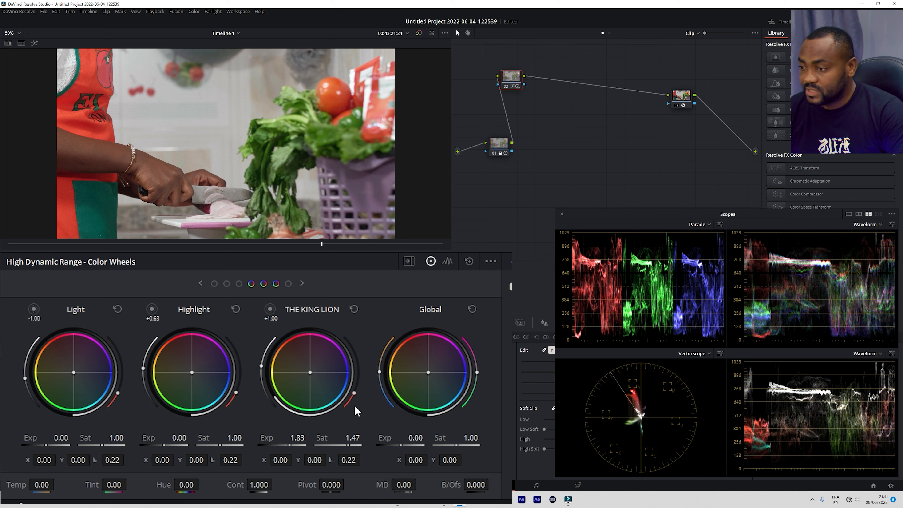
- Lower THE KING LION zone's min range to 0.55
{"action": "left_click_drag", "start_coordinate": [262, 366], "coordinate": [259, 370]}
{"action": "left_click_drag", "start_coordinate": [266, 357], "coordinate": [265, 423]}
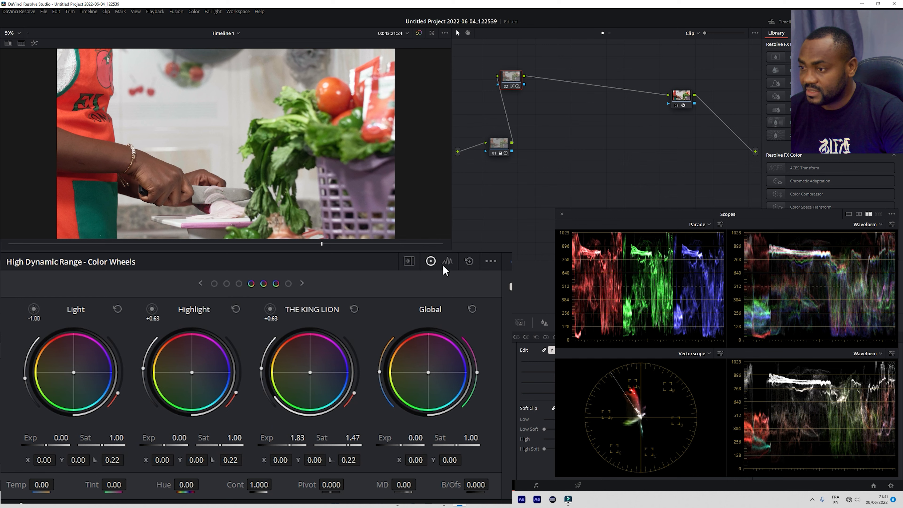
{"action": "left_click", "coordinate": [448, 261]}
{"action": "left_click_drag", "start_coordinate": [337, 409], "coordinate": [334, 409]}
{"action": "left_click", "coordinate": [430, 262]}
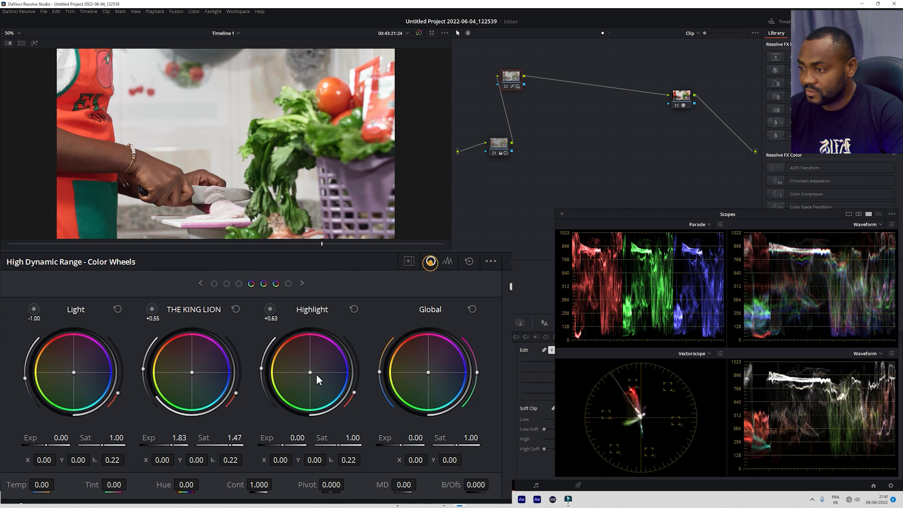
- Adjust the Highlight zone's min range to 0.46 and its falloff to 0.16
{"action": "left_click", "coordinate": [258, 368]}
{"action": "left_click", "coordinate": [263, 371]}
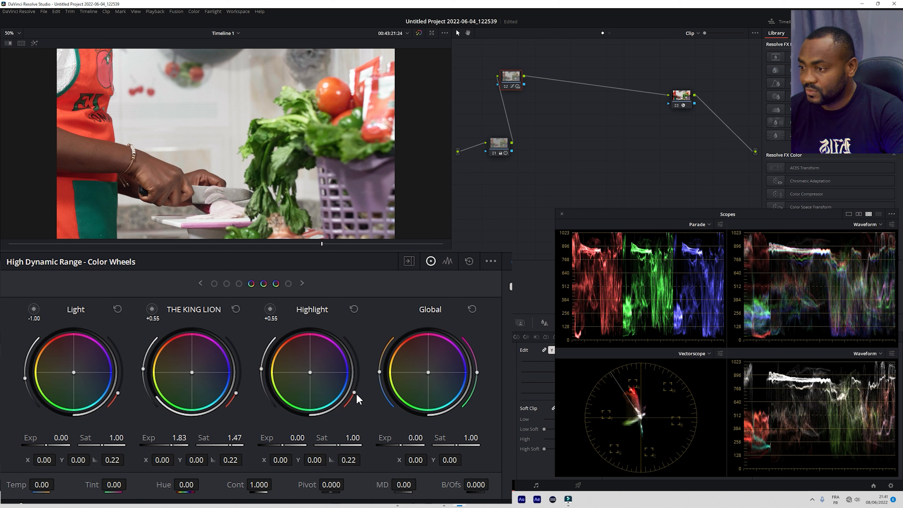
{"action": "left_click_drag", "start_coordinate": [355, 393], "coordinate": [359, 369]}
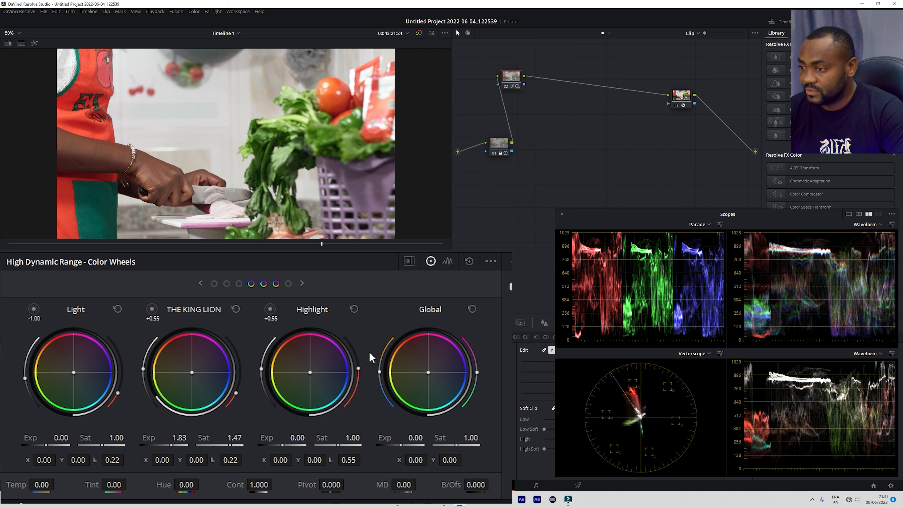
{"action": "left_click", "coordinate": [448, 261]}
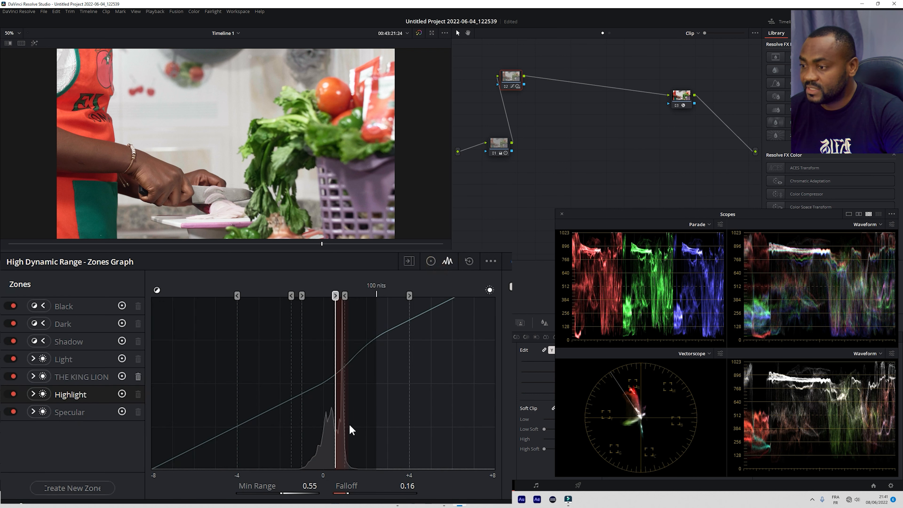
{"action": "left_click_drag", "start_coordinate": [336, 420], "coordinate": [341, 426]}
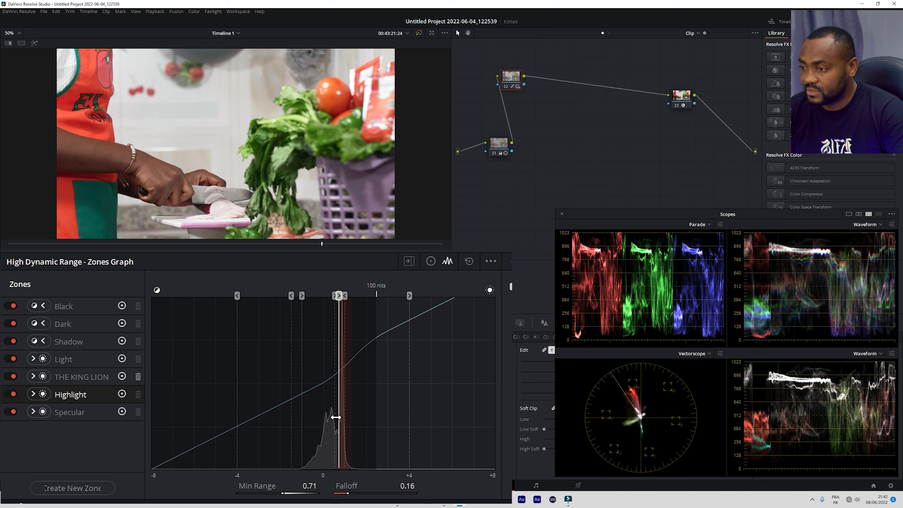
{"action": "left_click_drag", "start_coordinate": [342, 399], "coordinate": [335, 413]}
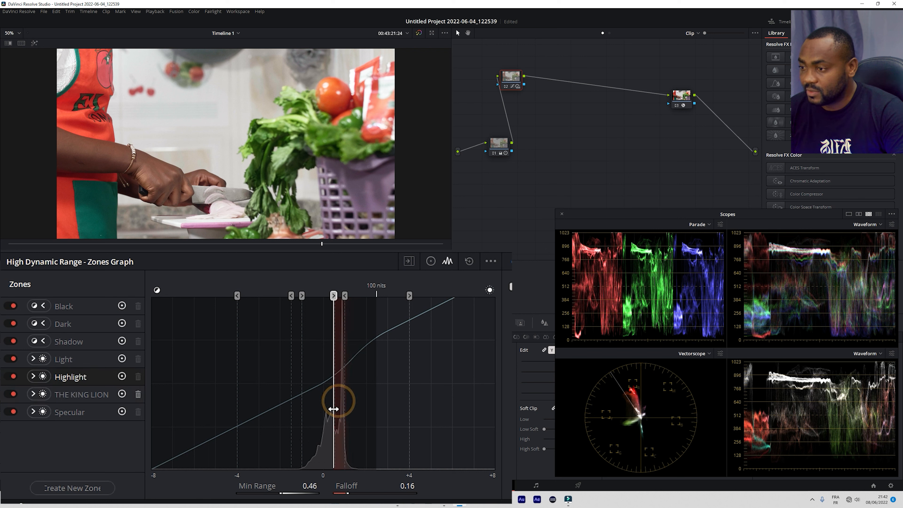
{"action": "left_click", "coordinate": [434, 264]}
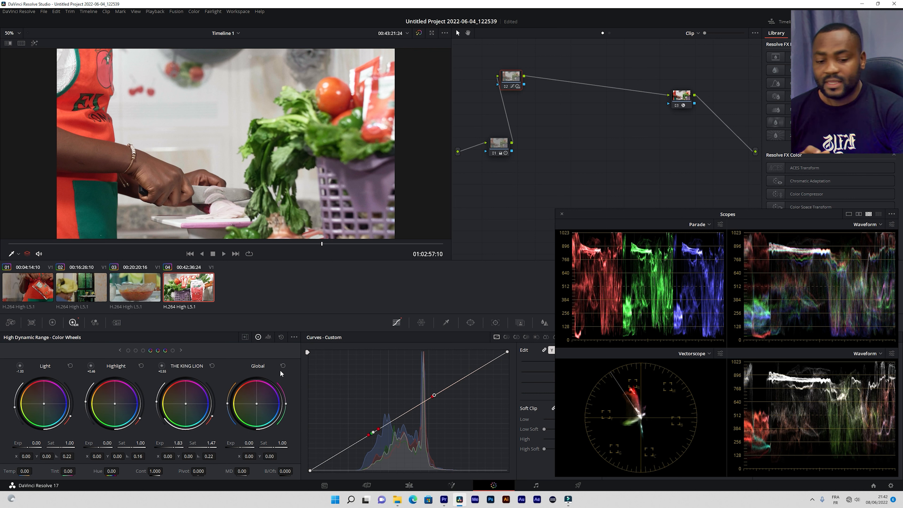
- Reset the second node's grade and raise the Offset to 31.55 with the primaries Log Wheels
{"action": "right_click", "coordinate": [517, 81]}
{"action": "left_click", "coordinate": [539, 83]}
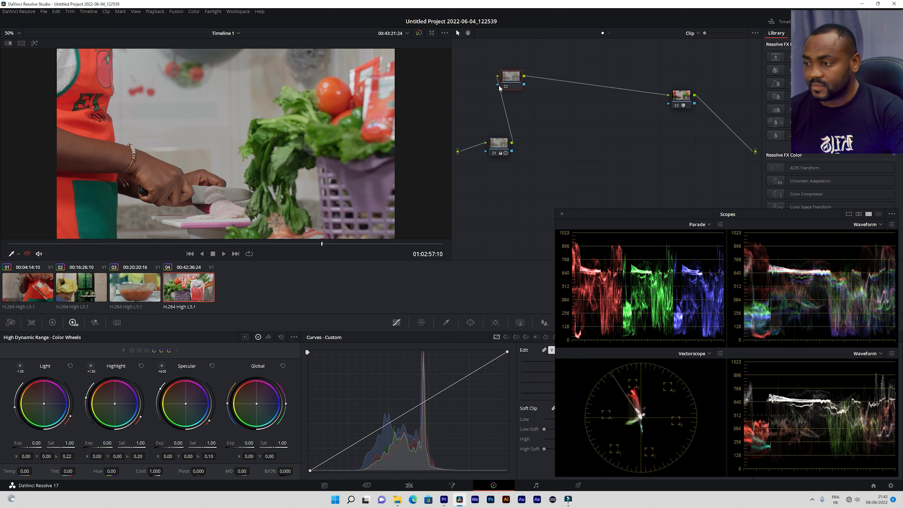
{"action": "left_click", "coordinate": [53, 323]}
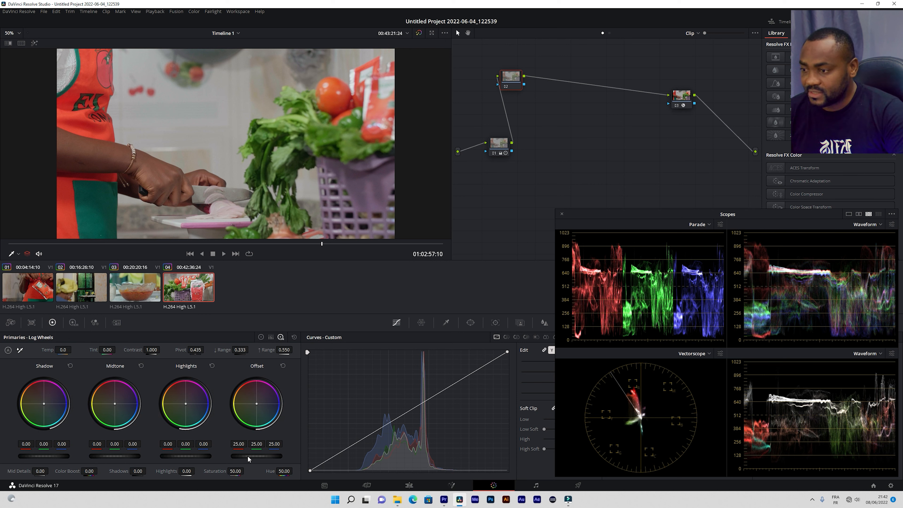
{"action": "left_click_drag", "start_coordinate": [248, 455], "coordinate": [275, 455]}
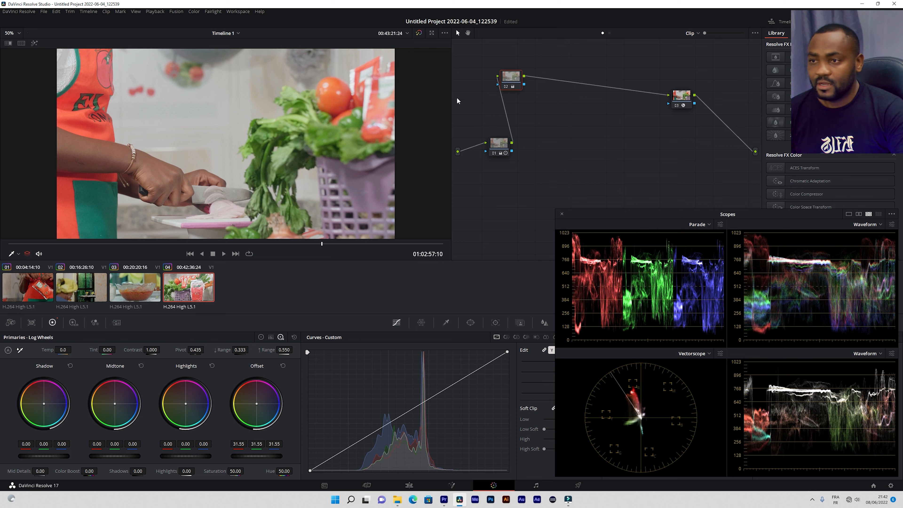
- Reset the second node's grade and switch from the primaries to the High Dynamic Range color wheels
{"action": "right_click", "coordinate": [519, 77]}
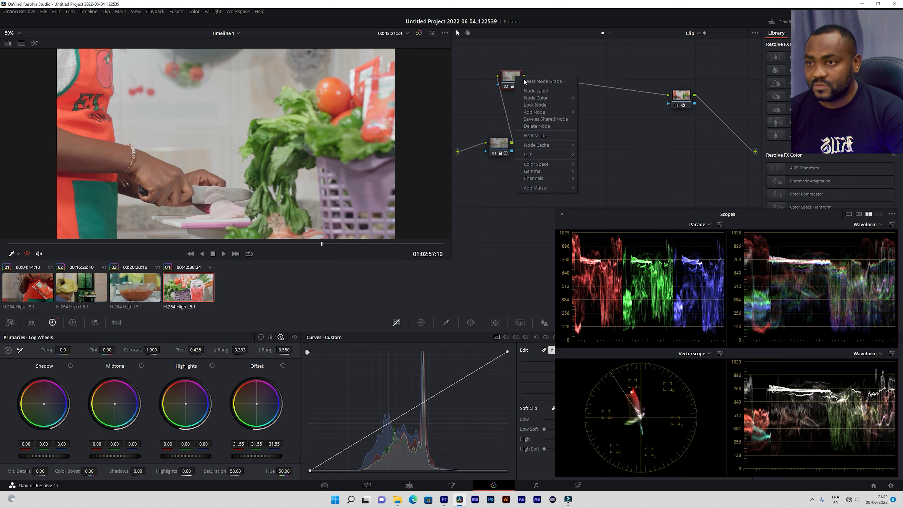
{"action": "right_click", "coordinate": [508, 76]}
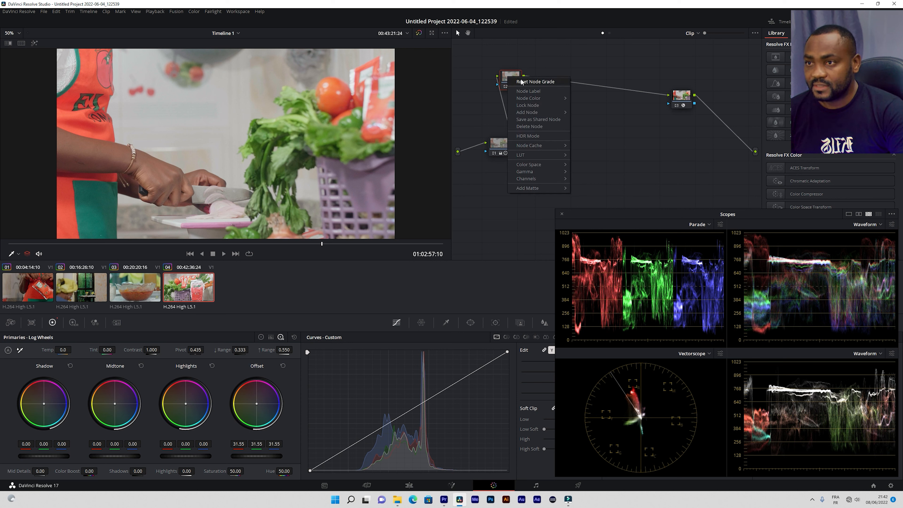
{"action": "left_click", "coordinate": [520, 79]}
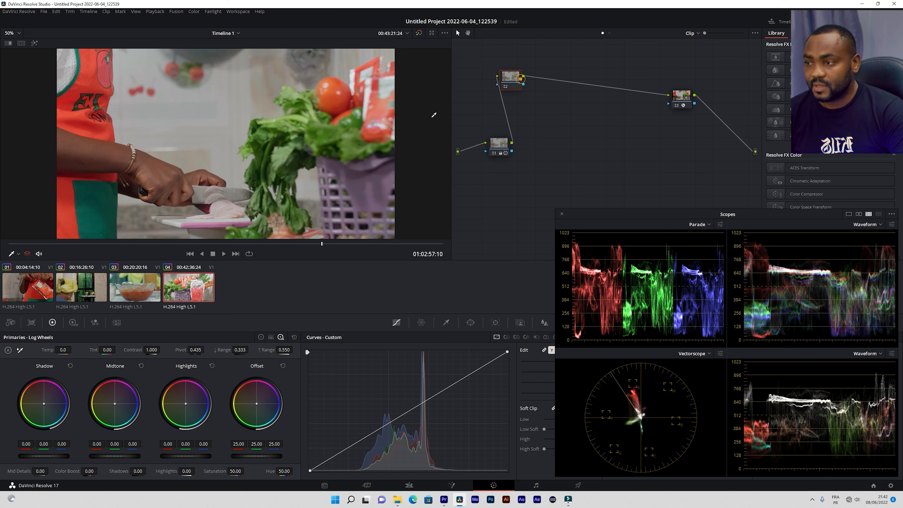
{"action": "left_click", "coordinate": [73, 322]}
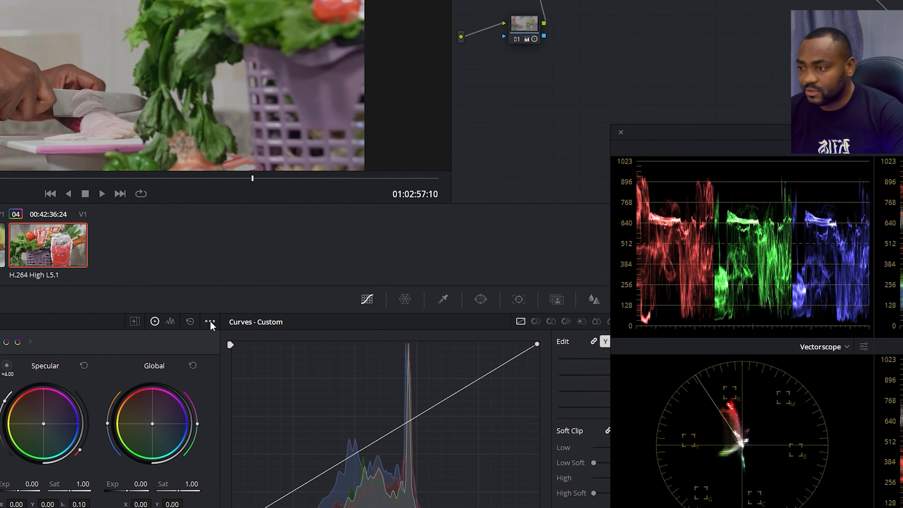
- Set the HDR wheels' color space to Panasonic V-Gamut and their gamma to Panasonic V-Log
{"action": "left_click", "coordinate": [179, 316]}
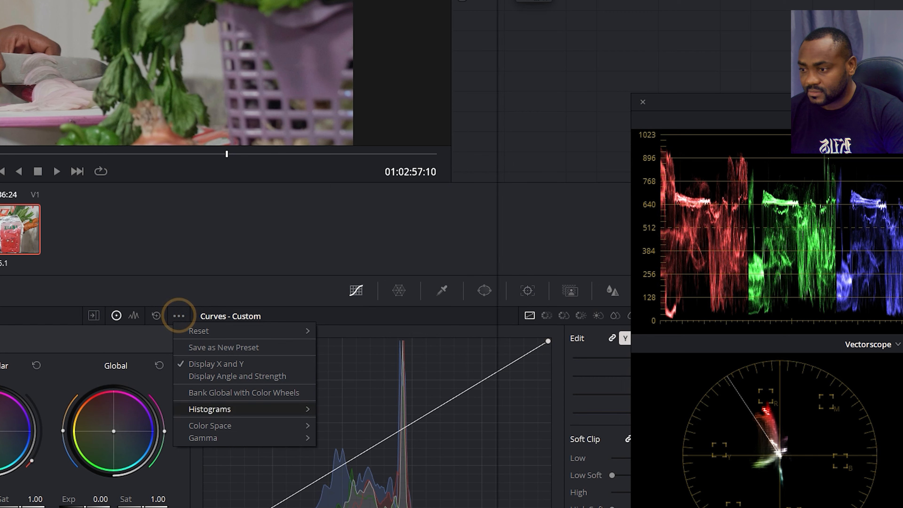
{"action": "mouse_move", "coordinate": [229, 426]}
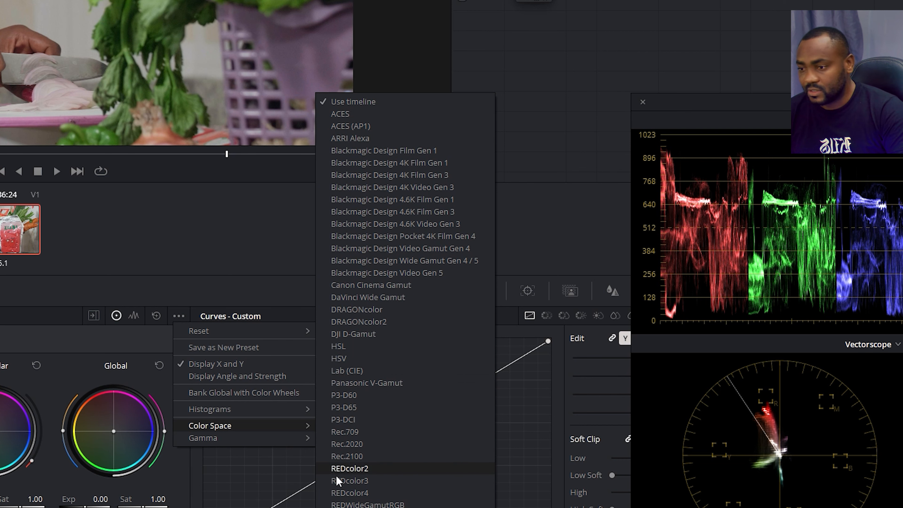
{"action": "mouse_move", "coordinate": [255, 409]}
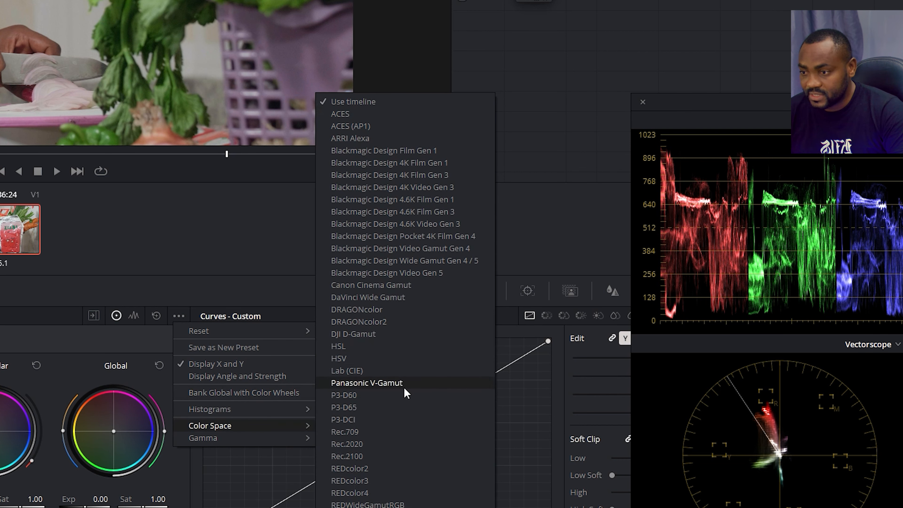
{"action": "left_click", "coordinate": [402, 383]}
{"action": "left_click", "coordinate": [179, 316]}
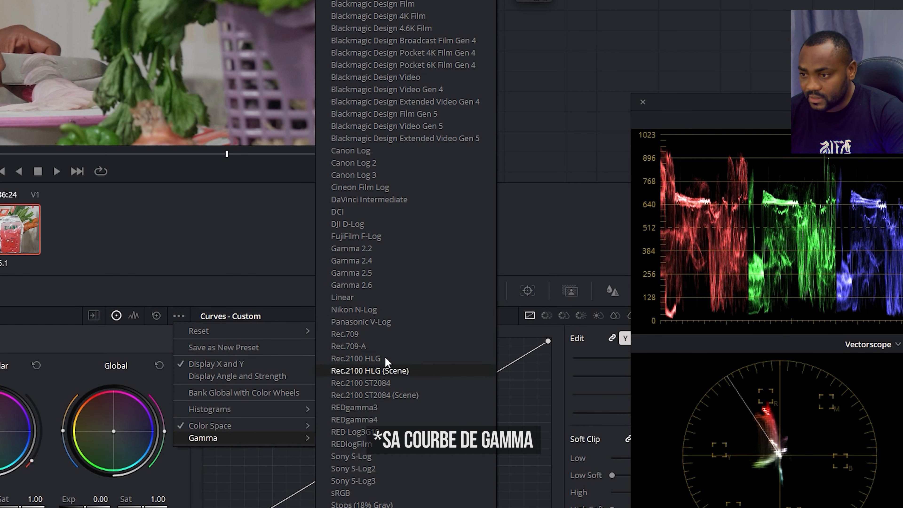
{"action": "left_click", "coordinate": [385, 322]}
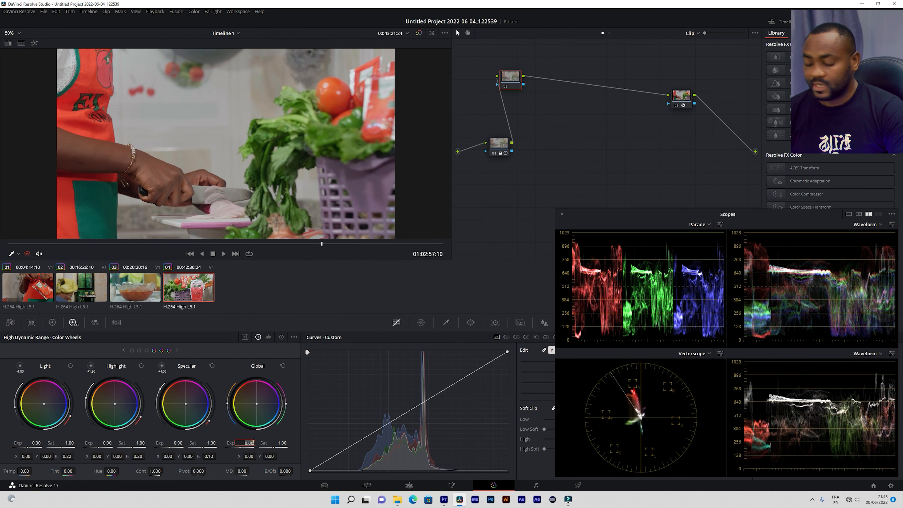
- Set the Global HDR exposure to 1.00 and reduce it to 0.50
{"action": "left_click", "coordinate": [252, 442]}
{"action": "type", "text": "1"}
{"action": "key", "text": "Return"}
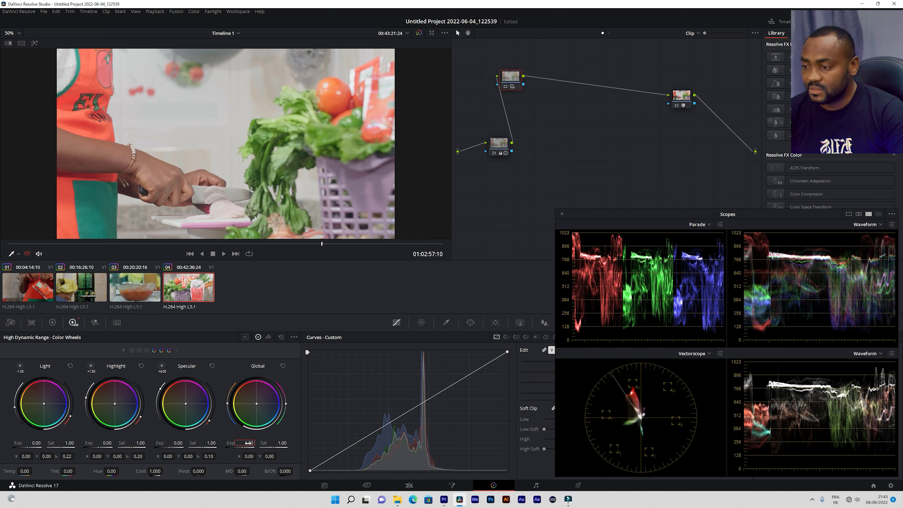
{"action": "double_click", "coordinate": [249, 443]}
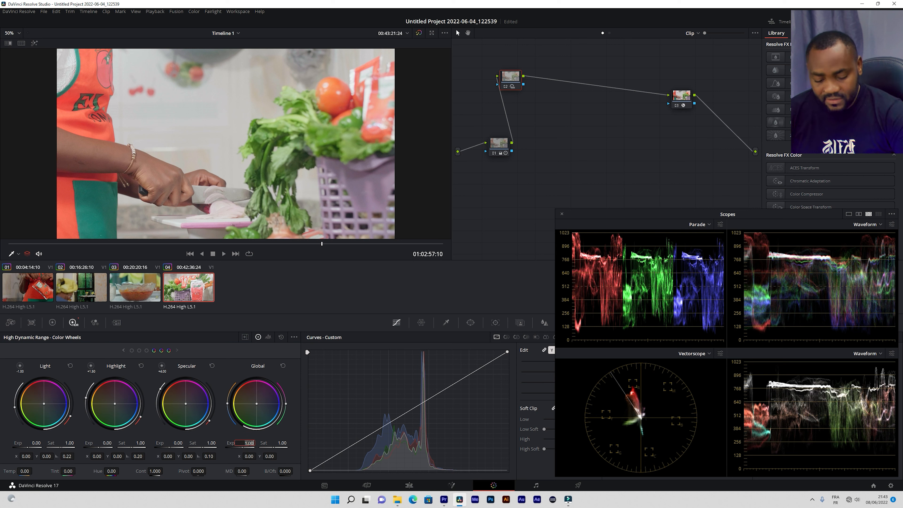
{"action": "key", "text": "Return"}
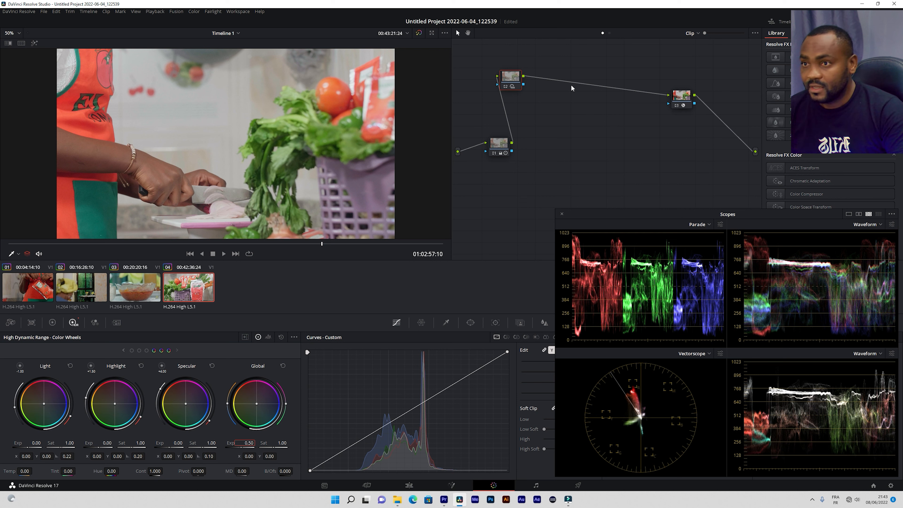
- Reset the second node's grade and try a Global HDR exposure of 1.00 with the timeline color space
{"action": "right_click", "coordinate": [513, 80]}
{"action": "left_click", "coordinate": [524, 81]}
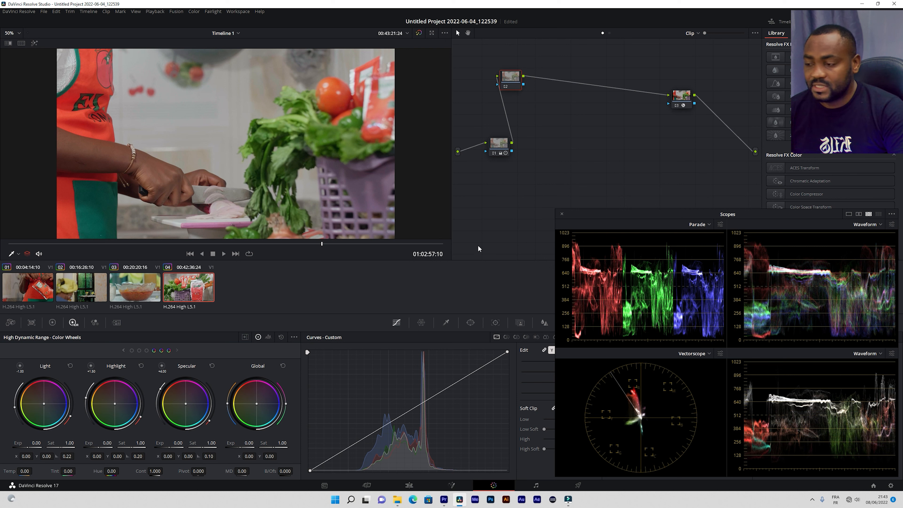
{"action": "double_click", "coordinate": [250, 444]}
{"action": "type", "text": "1"}
{"action": "key", "text": "Return"}
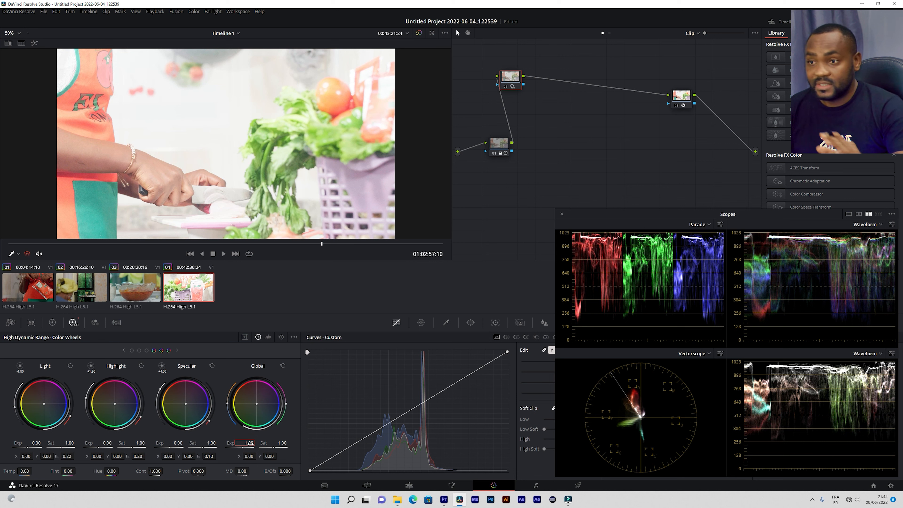
- Match the HDR wheels to the footage with the Panasonic V-Gamut color space and Panasonic V-Log gamma
{"action": "left_click", "coordinate": [294, 337]}
{"action": "mouse_move", "coordinate": [328, 399]}
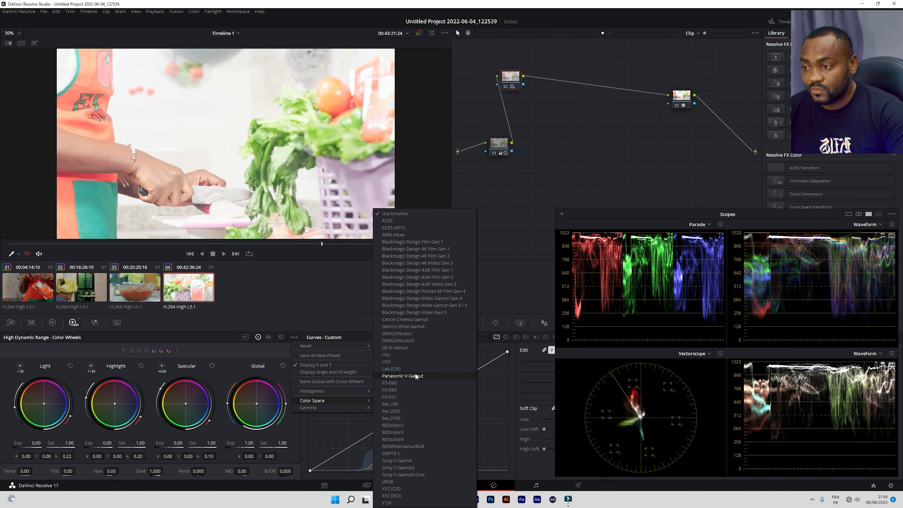
{"action": "left_click", "coordinate": [415, 376]}
{"action": "left_click", "coordinate": [294, 337]}
{"action": "mouse_move", "coordinate": [320, 408]}
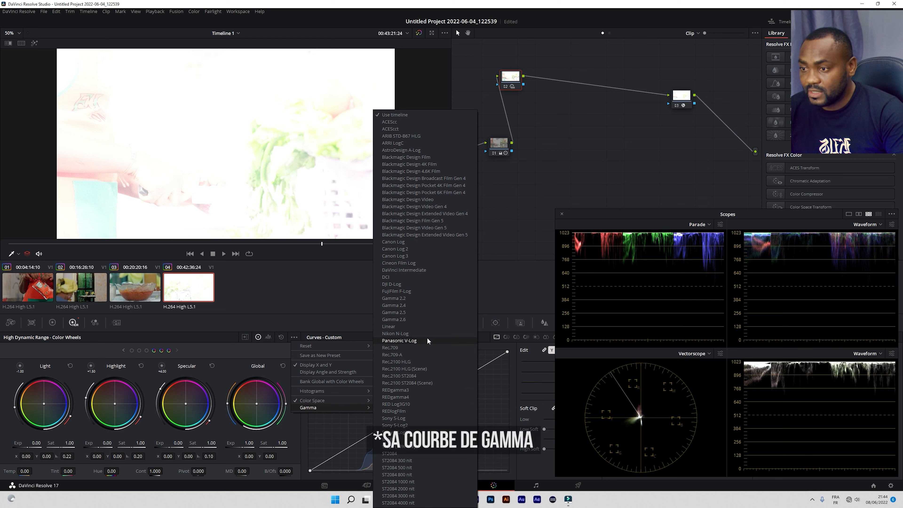
{"action": "left_click", "coordinate": [412, 340]}
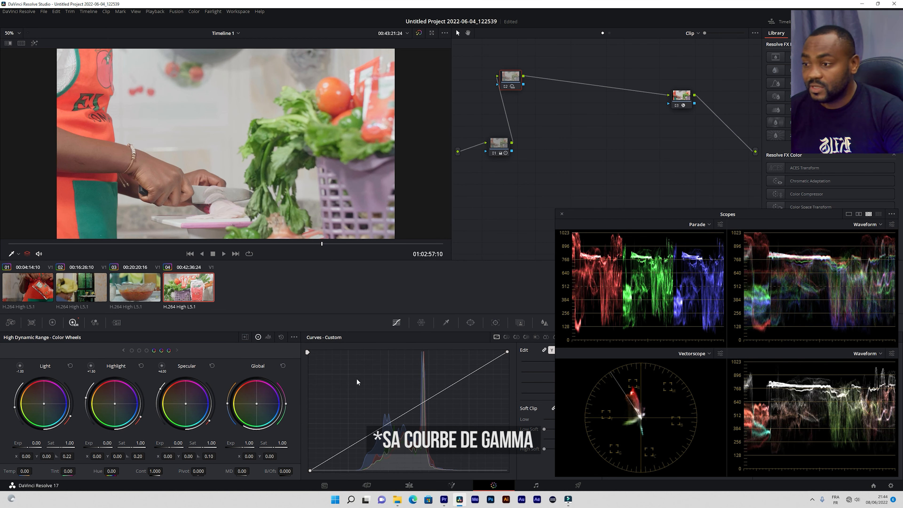
- Reset the second node's grade again and set the Global HDR exposure to 1.00
{"action": "right_click", "coordinate": [518, 85]}
{"action": "left_click", "coordinate": [526, 86]}
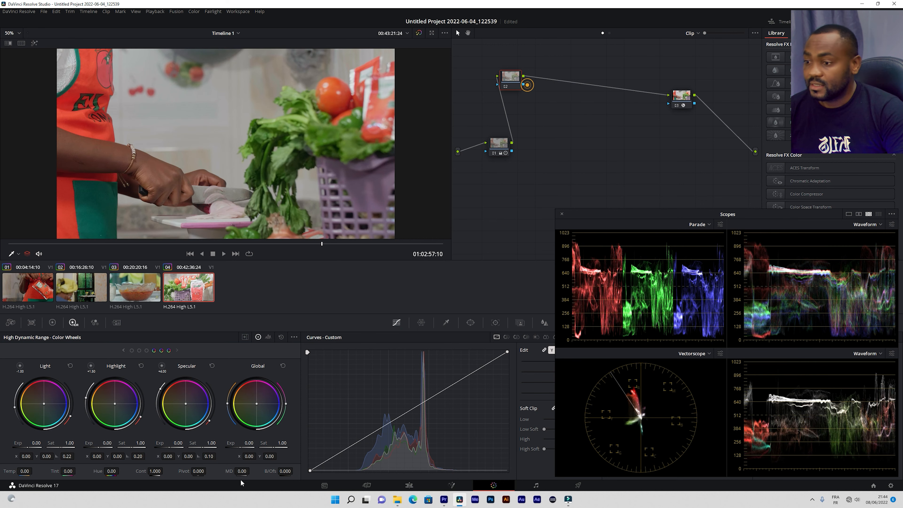
{"action": "double_click", "coordinate": [248, 443]}
{"action": "type", "text": "1"}
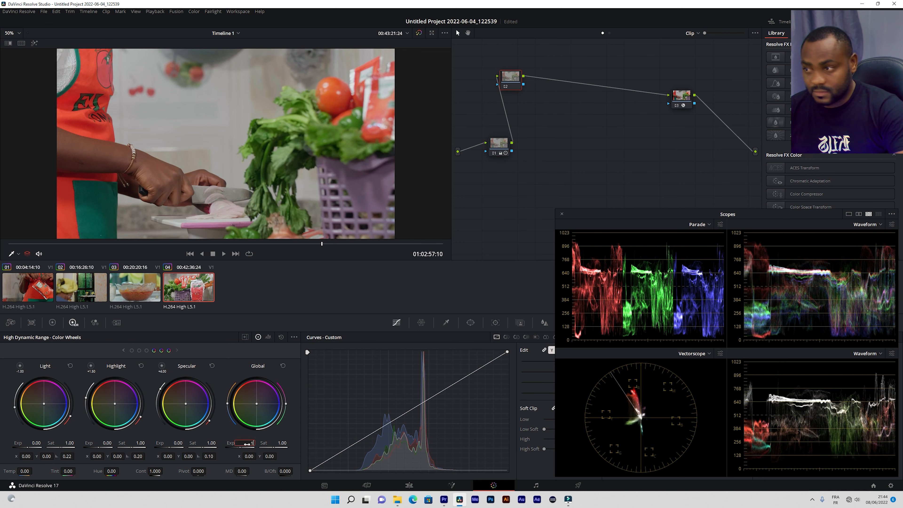
{"action": "key", "text": "Return"}
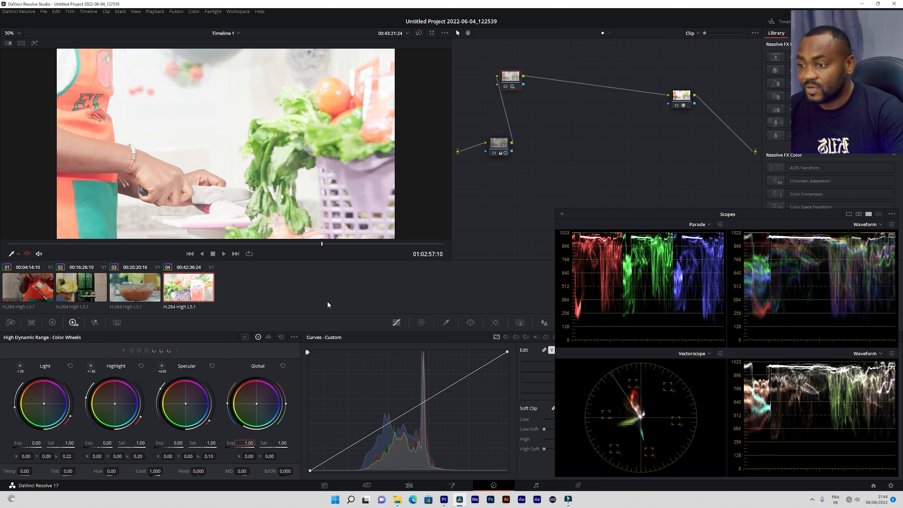
- Set the second node's HDR color space to Panasonic V-Gamut and its gamma to Panasonic V-Log
{"action": "left_click", "coordinate": [293, 338]}
{"action": "mouse_move", "coordinate": [323, 401]}
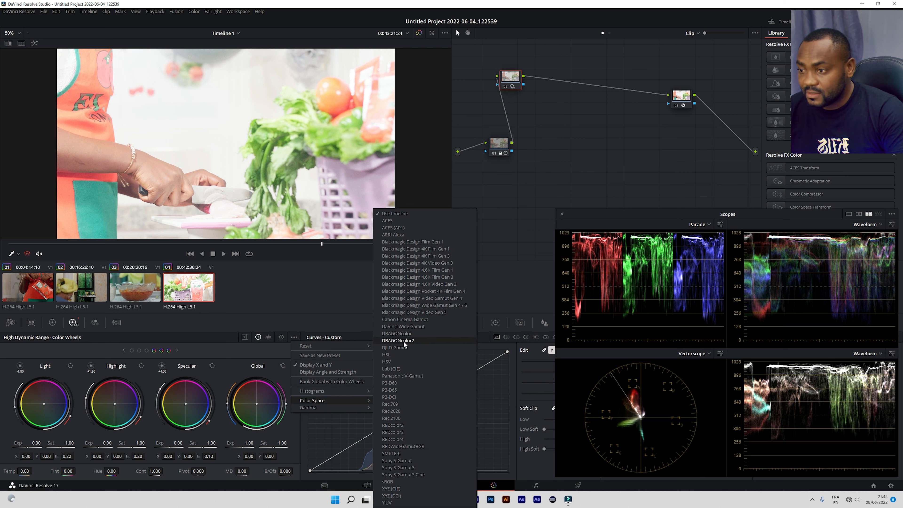
{"action": "left_click", "coordinate": [410, 375]}
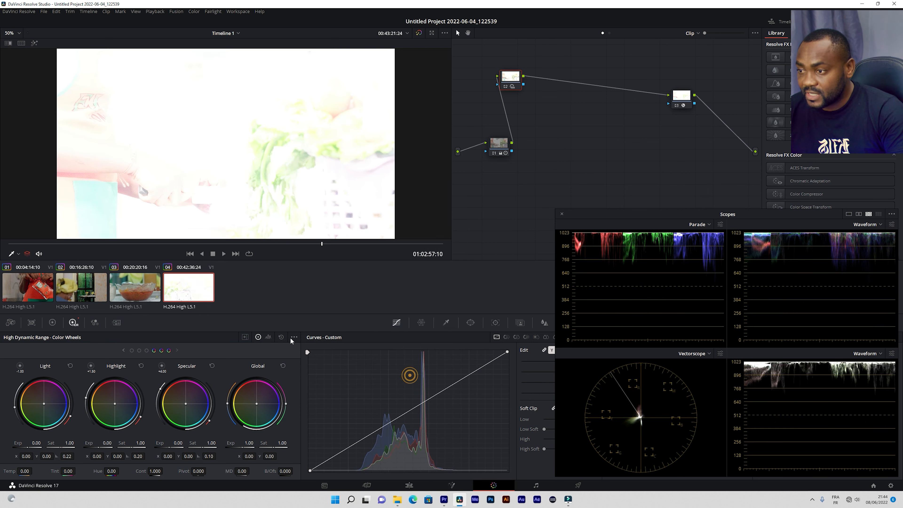
{"action": "left_click", "coordinate": [294, 337]}
{"action": "mouse_move", "coordinate": [335, 406]}
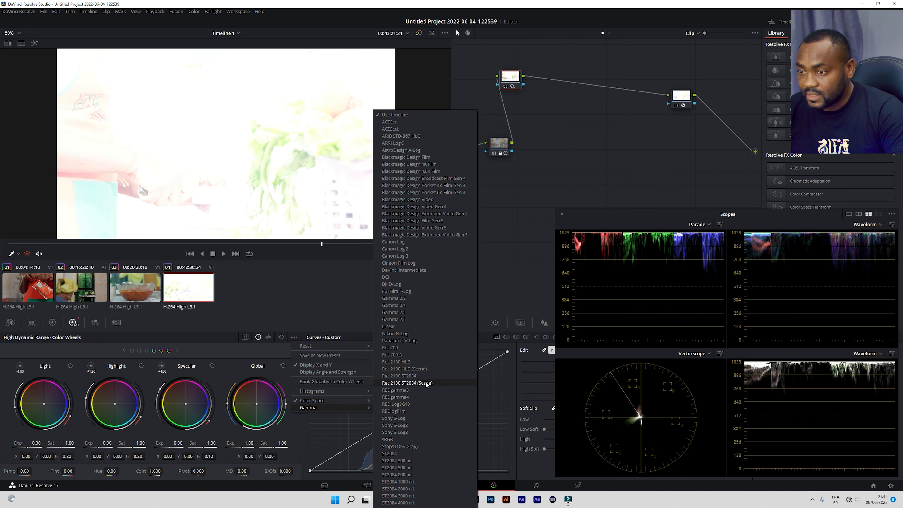
{"action": "left_click", "coordinate": [418, 340]}
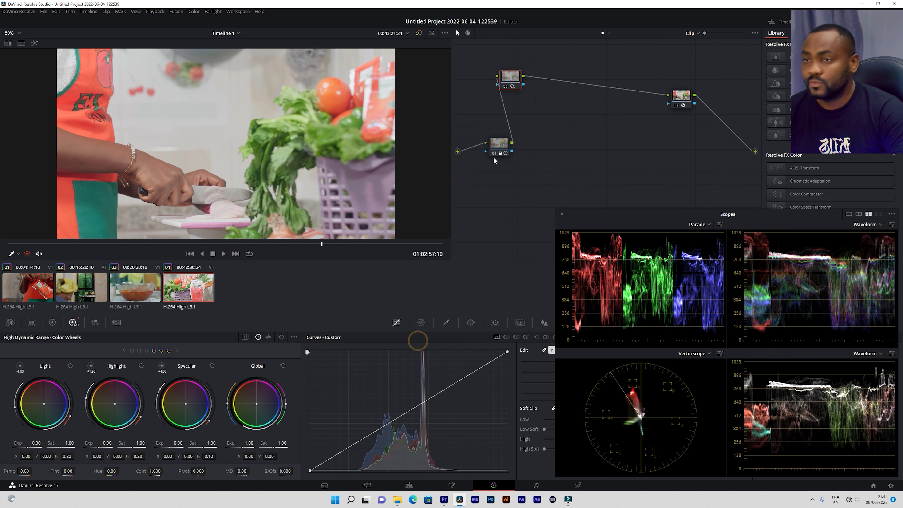
{"action": "left_click_drag", "start_coordinate": [517, 83], "coordinate": [517, 81]}
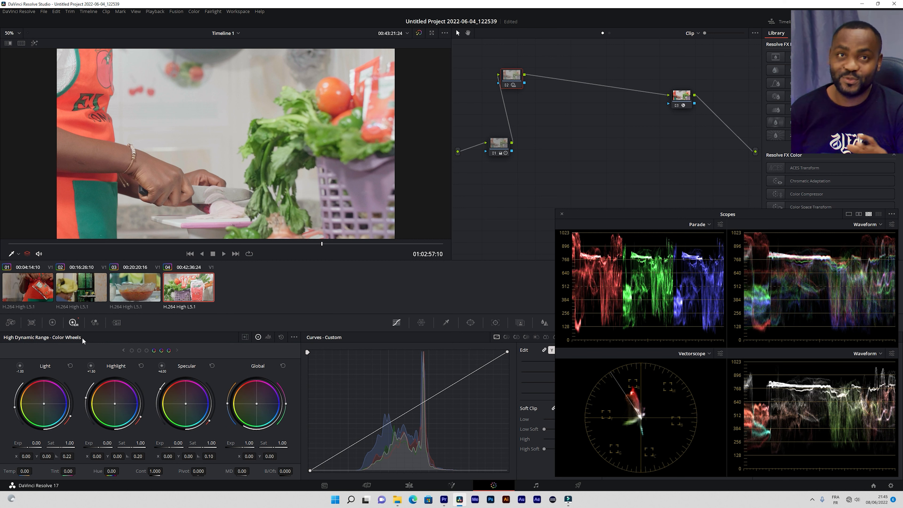
- Bring up the Shadow zone's wheel, preview the zone's affected areas in the viewer and raise its exposure to 0.83
{"action": "left_click", "coordinate": [122, 349]}
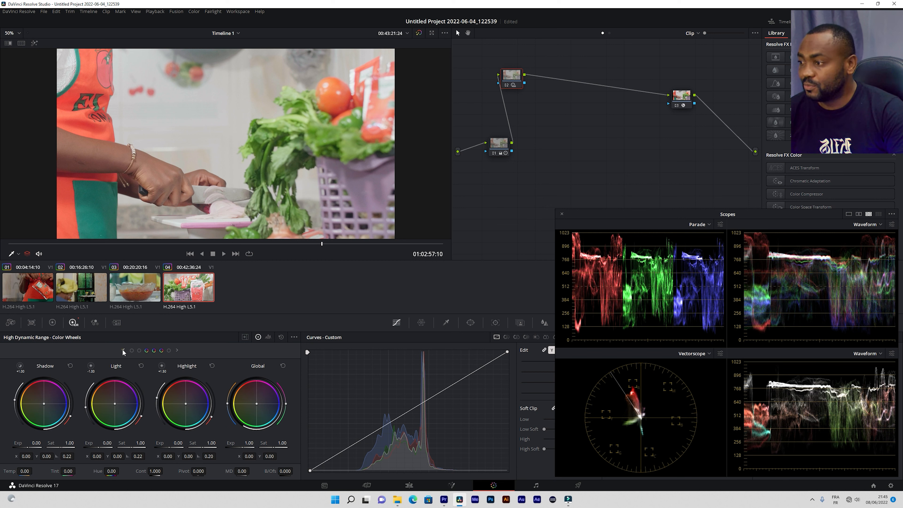
{"action": "left_click", "coordinate": [20, 366]}
{"action": "left_click", "coordinate": [20, 366]}
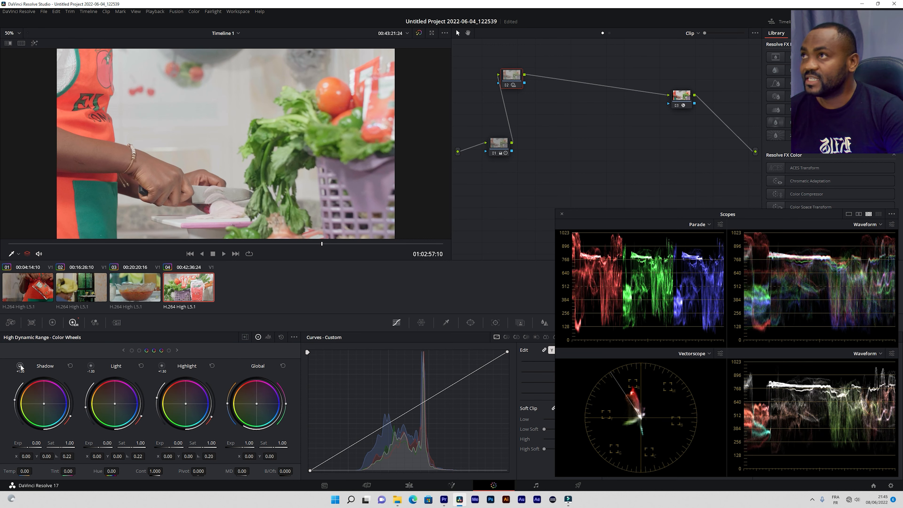
{"action": "left_click", "coordinate": [20, 367]}
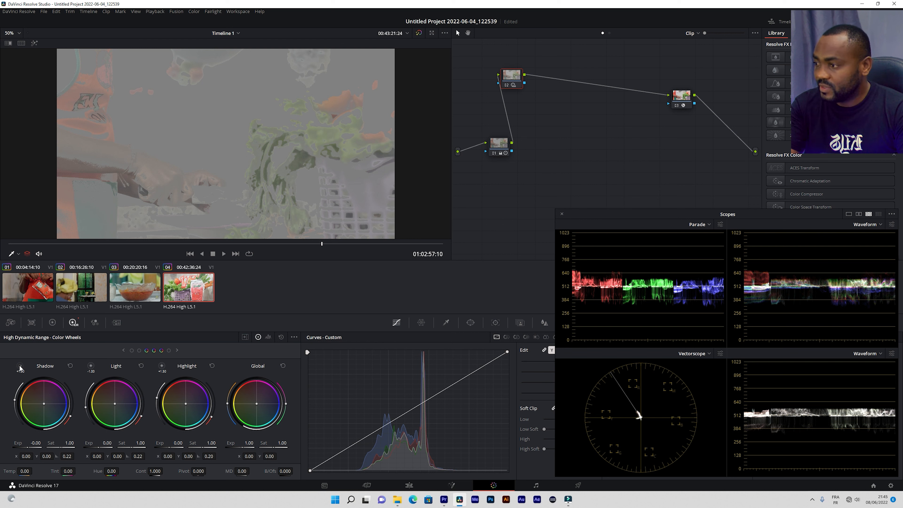
{"action": "scroll", "coordinate": [20, 369], "scroll_direction": "up", "scroll_amount": 5}
{"action": "scroll", "coordinate": [20, 369], "scroll_direction": "up", "scroll_amount": 9}
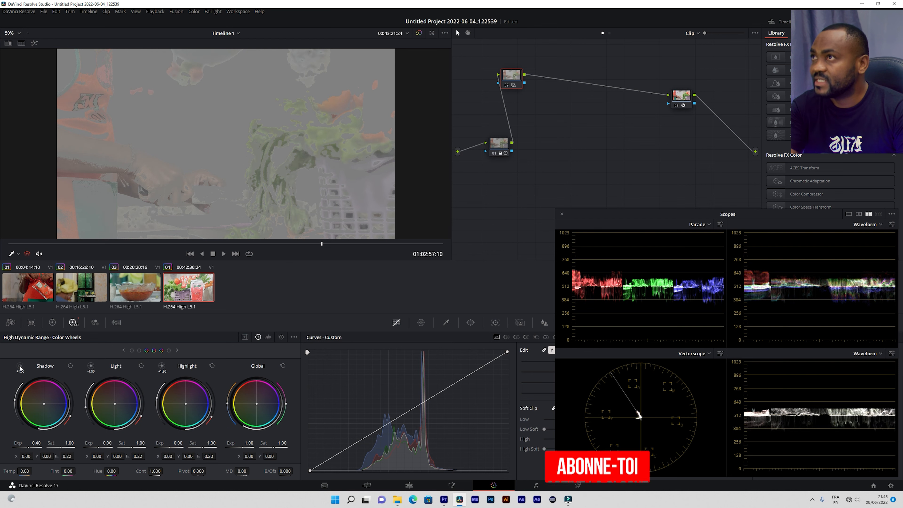
{"action": "scroll", "coordinate": [20, 369], "scroll_direction": "up", "scroll_amount": 3}
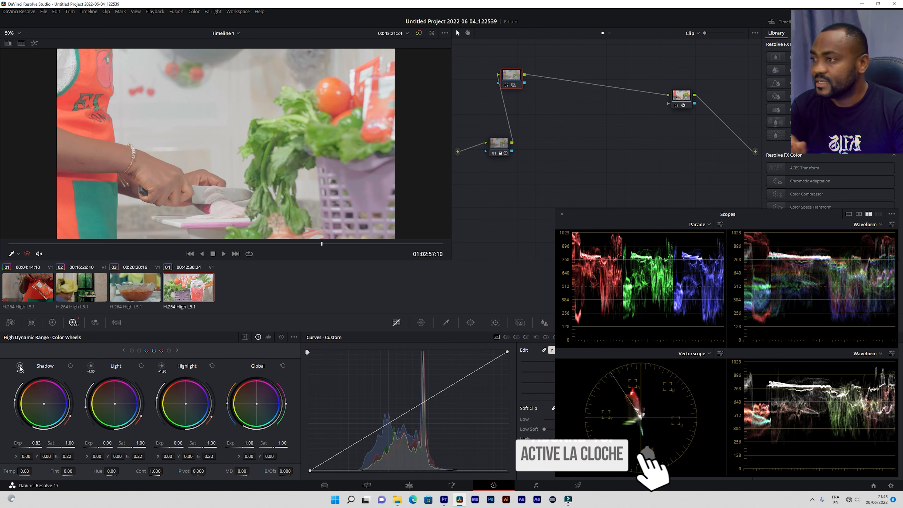